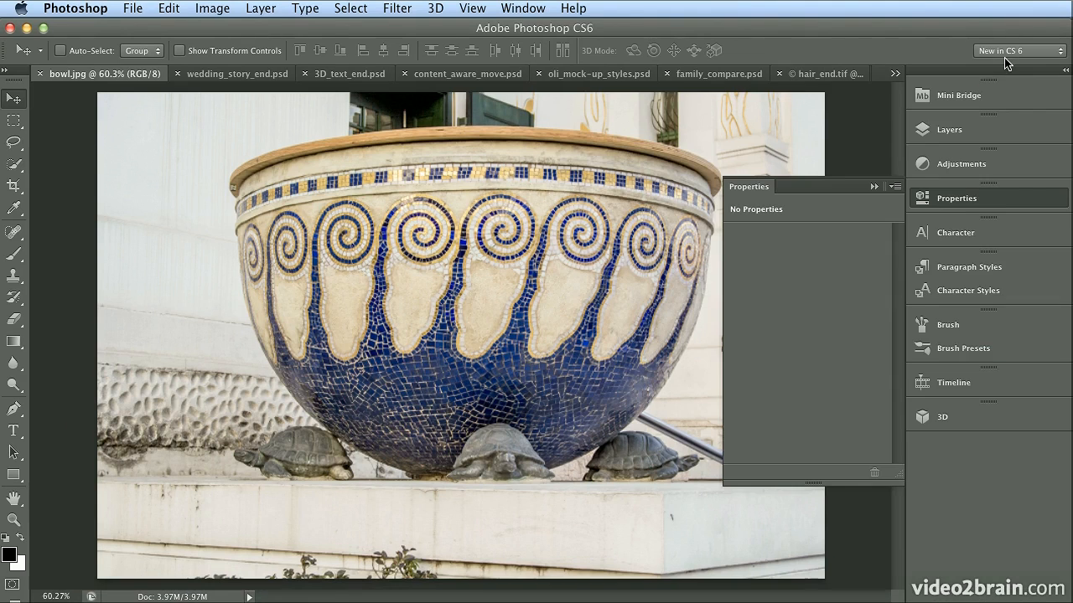
Step: Collapse the Properties panel and bring up the auto color correction options of a Curves adjustment on bowl.jpg
left_click(998, 198)
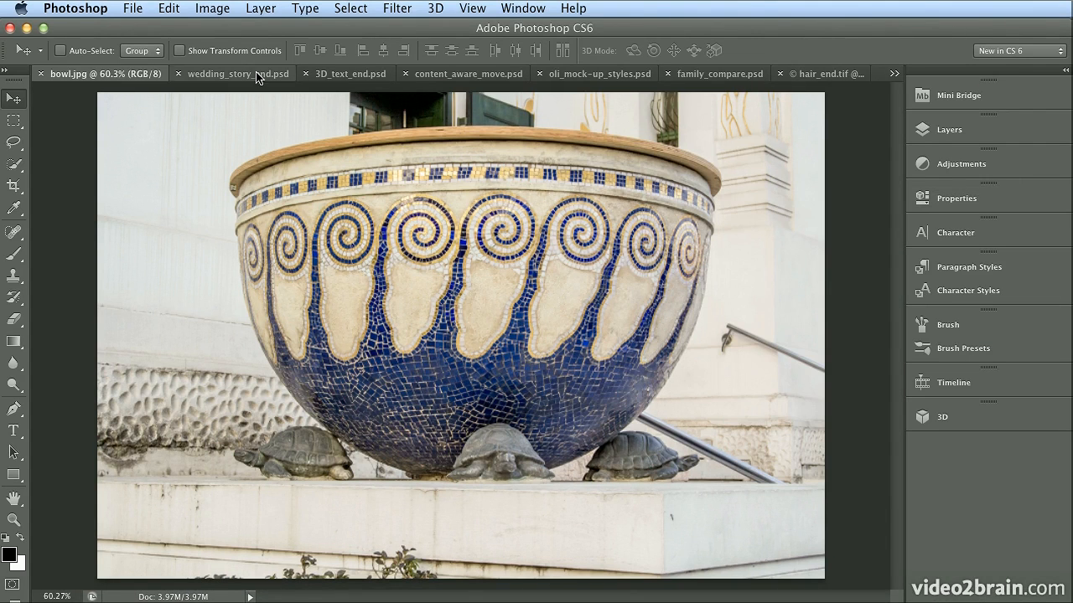
left_click(228, 10)
mouse_move(224, 62)
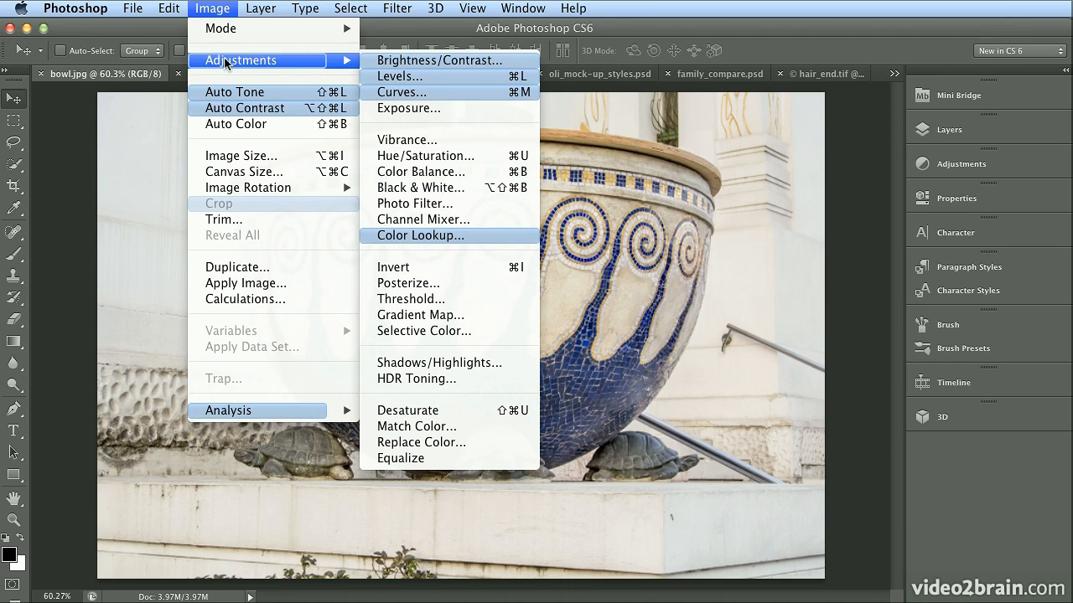
left_click(421, 91)
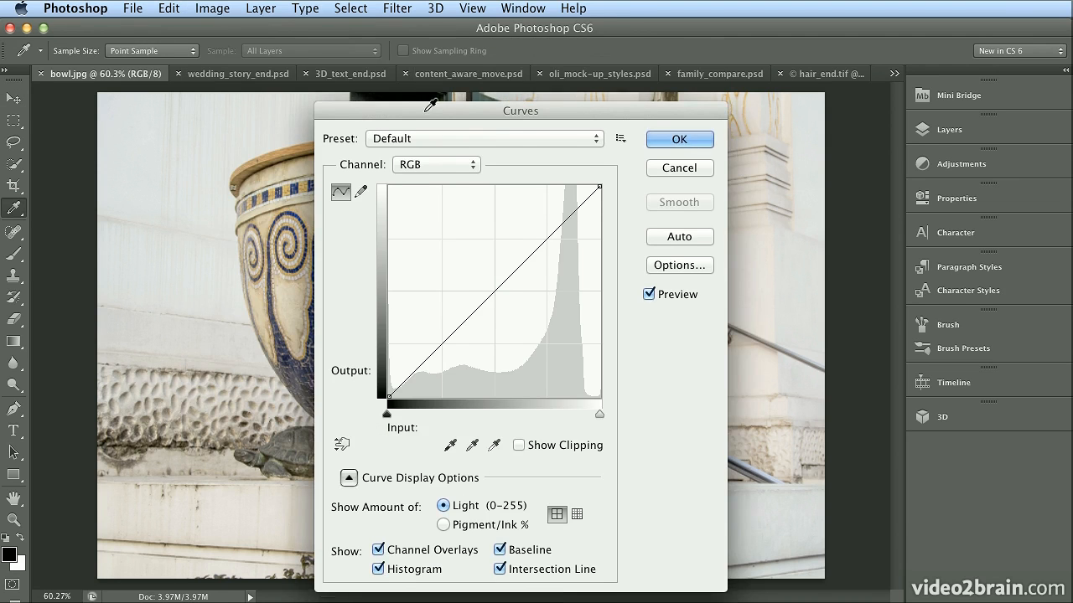
left_click_drag(429, 104, 434, 76)
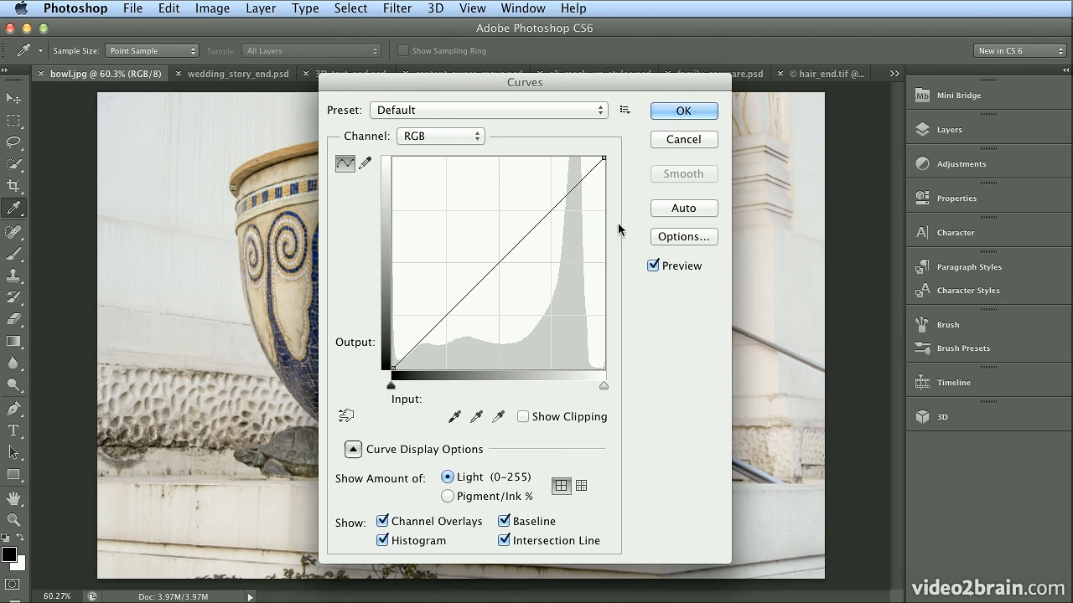
left_click(681, 243)
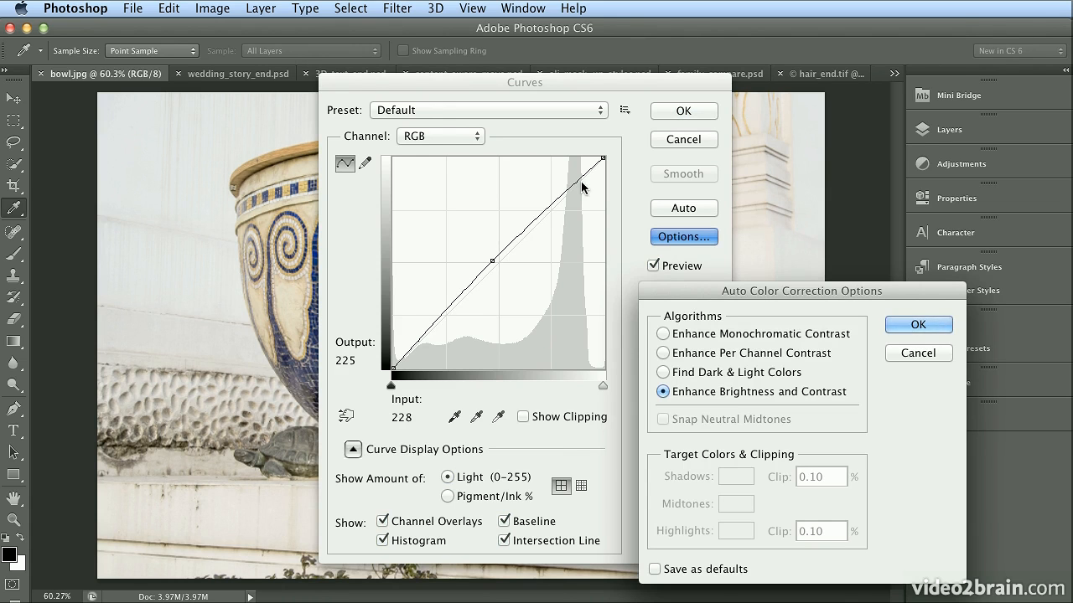
Step: Try the Enhance Monochromatic Contrast, Enhance Per Channel Contrast and Find Dark & Light Colors algorithms, accepting the last one
left_click(662, 336)
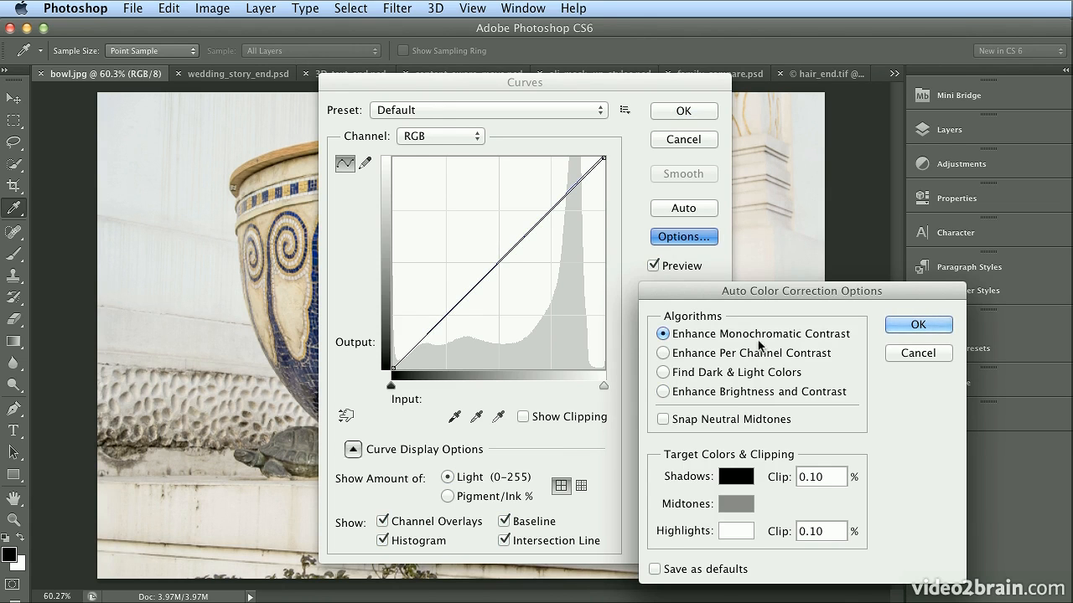
left_click(712, 354)
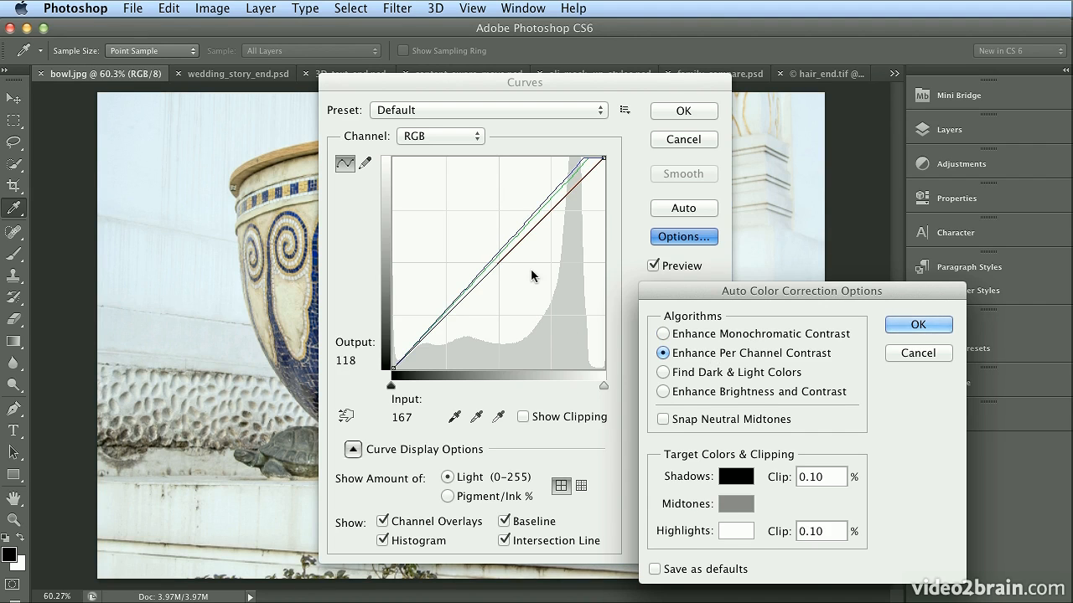
left_click(789, 375)
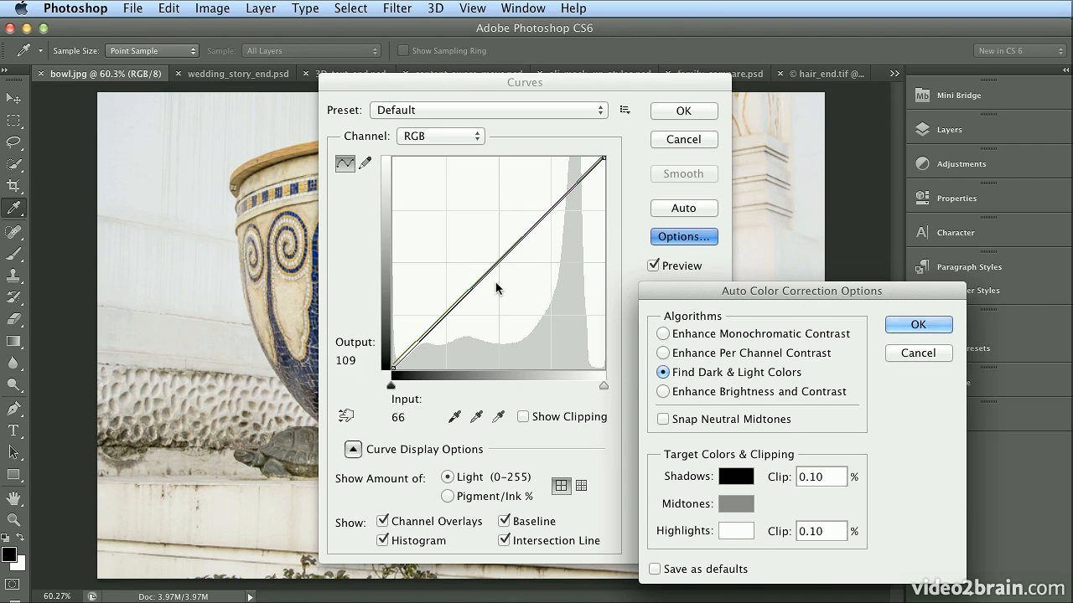
left_click_drag(781, 295, 609, 275)
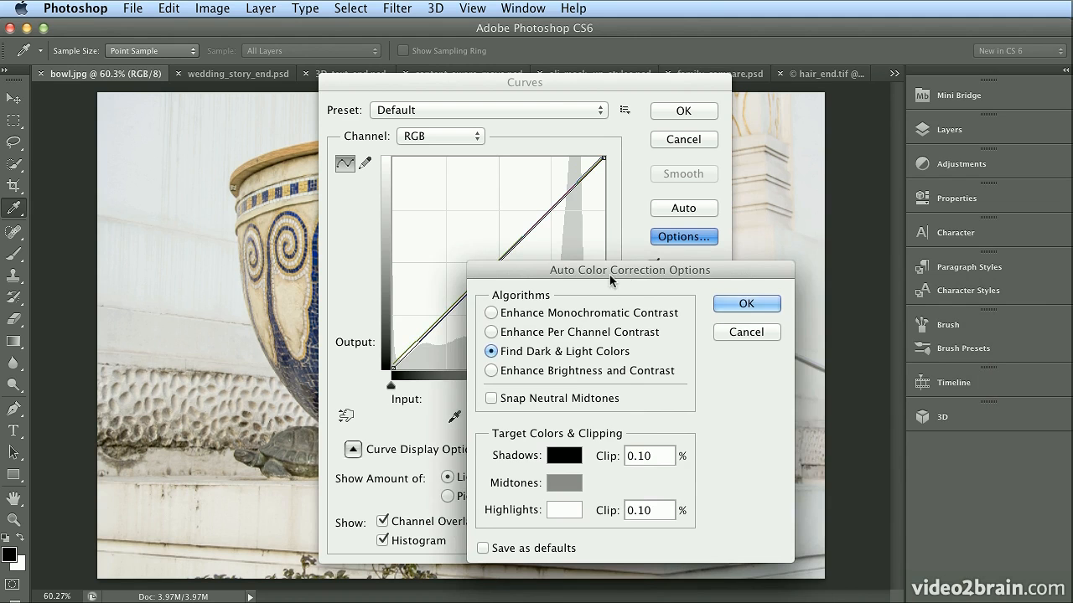
left_click(756, 303)
left_click_drag(531, 83, 857, 86)
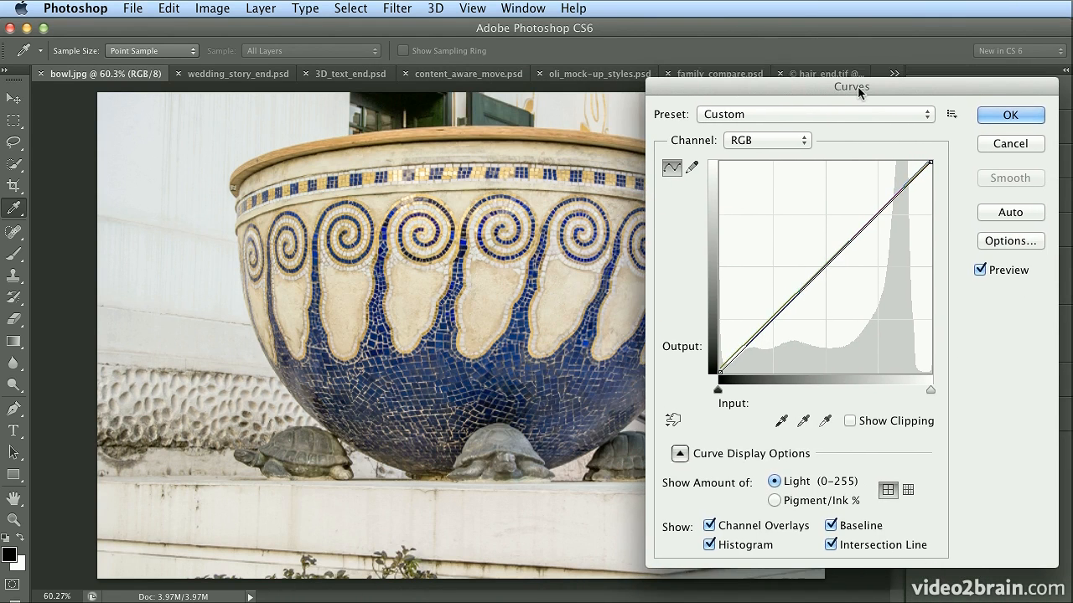
Step: Set the auto correction algorithm to Enhance Brightness and Contrast and apply the Curves adjustment to the bowl photo
left_click(1005, 240)
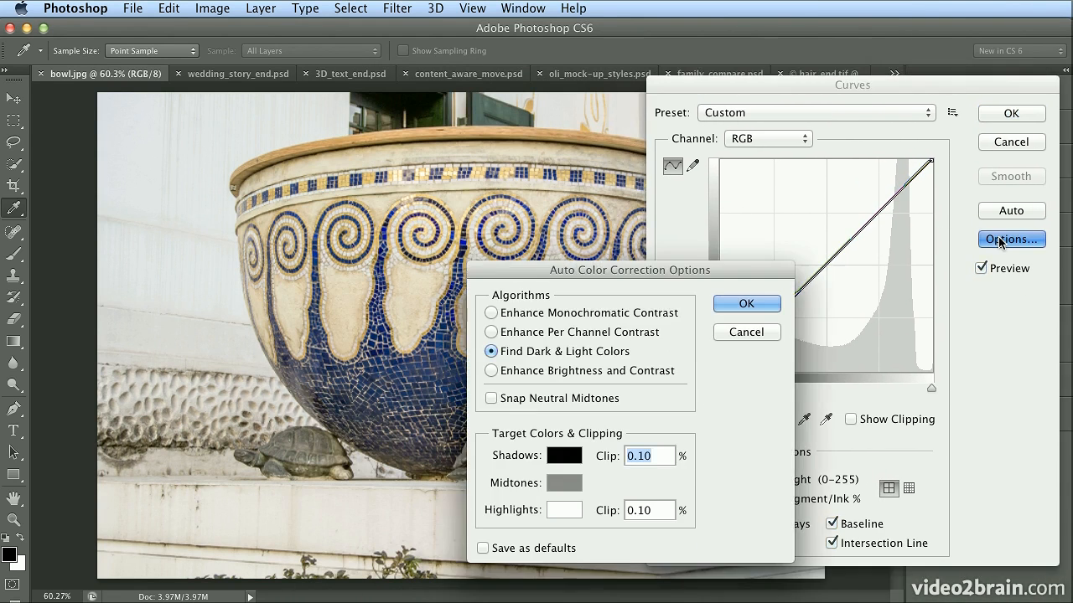
left_click(612, 371)
left_click_drag(630, 277, 527, 266)
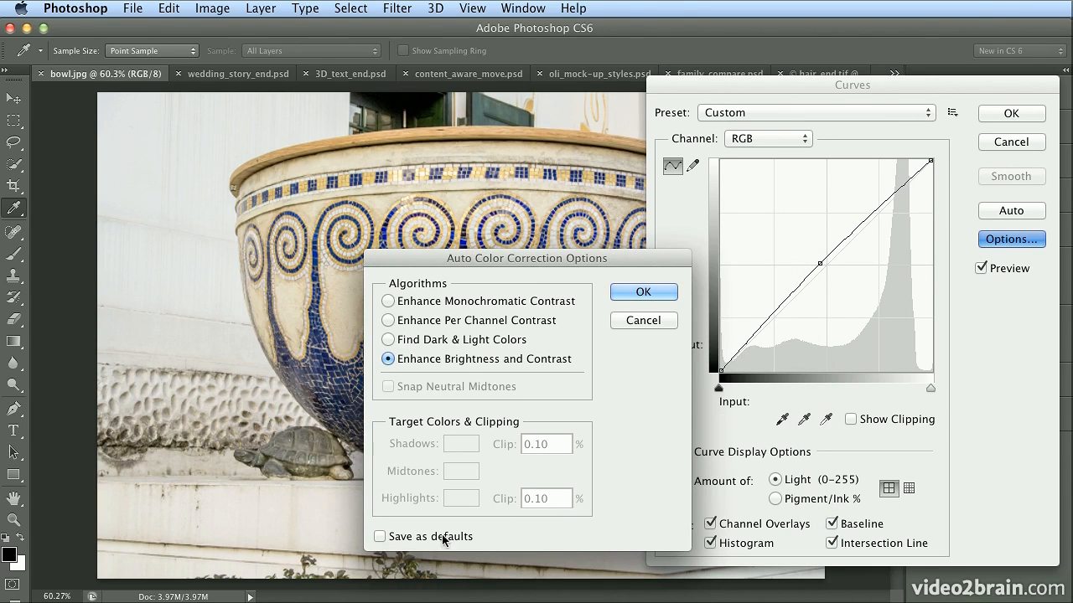
left_click(642, 291)
left_click(987, 112)
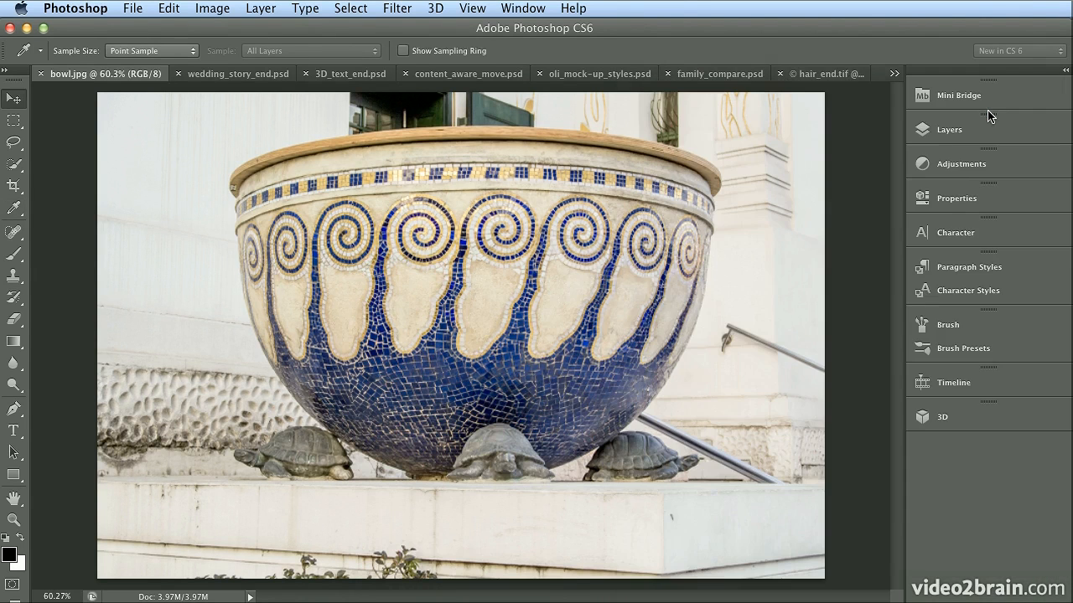
Step: Compare the bowl photo before and after the Curves correction by repeatedly undoing and redoing it
key("v")
key("super+z")
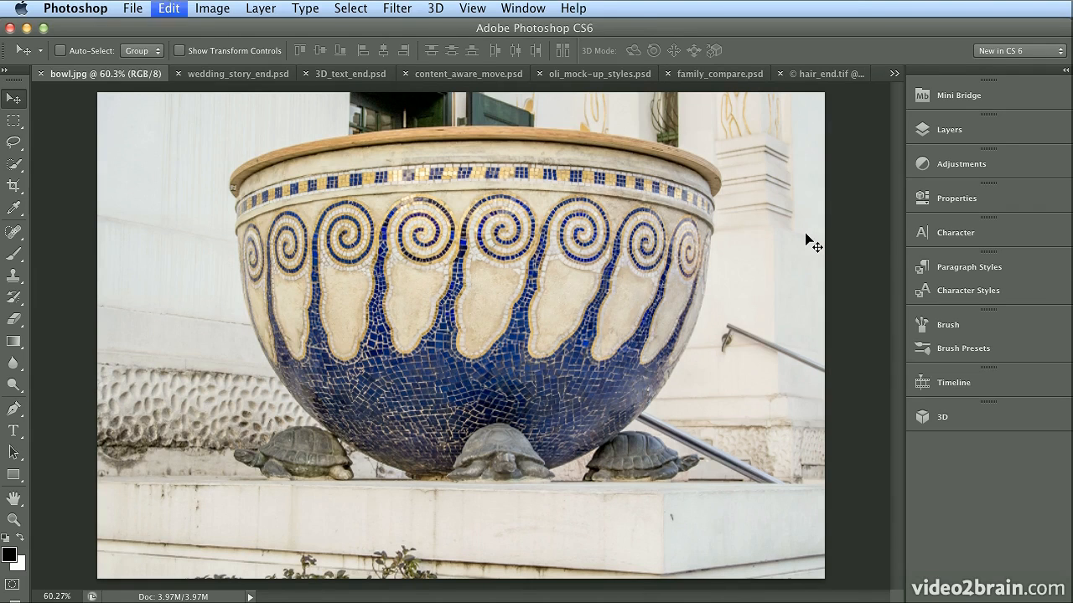
key("super+z")
key("super+z")
key("super+z")
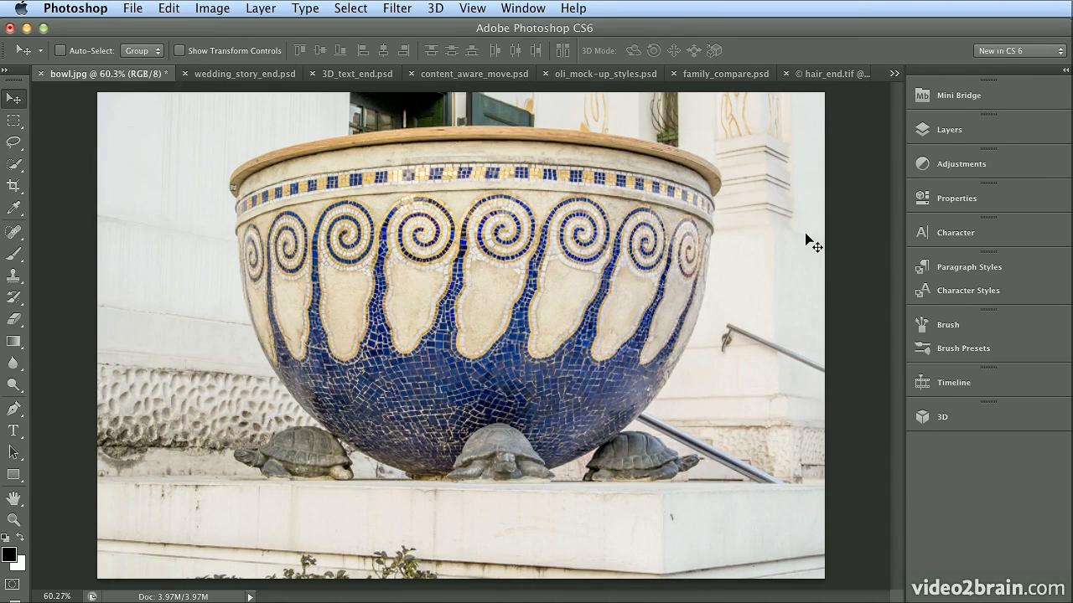
Step: Examine Mini Bridge in the current workspace and in the Essentials workspace, then collapse it
left_click(991, 95)
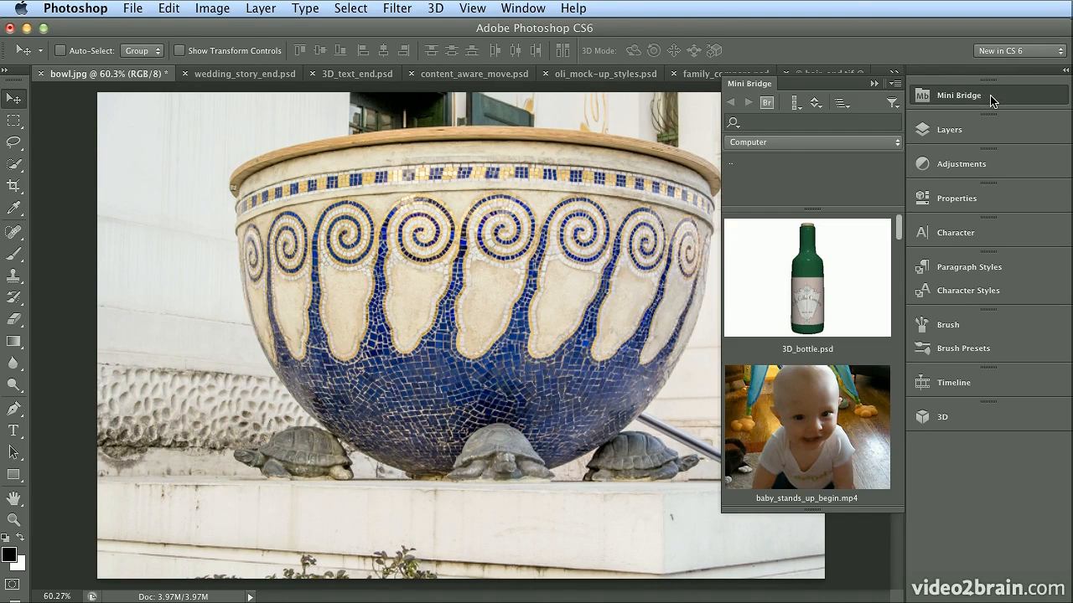
left_click(1016, 50)
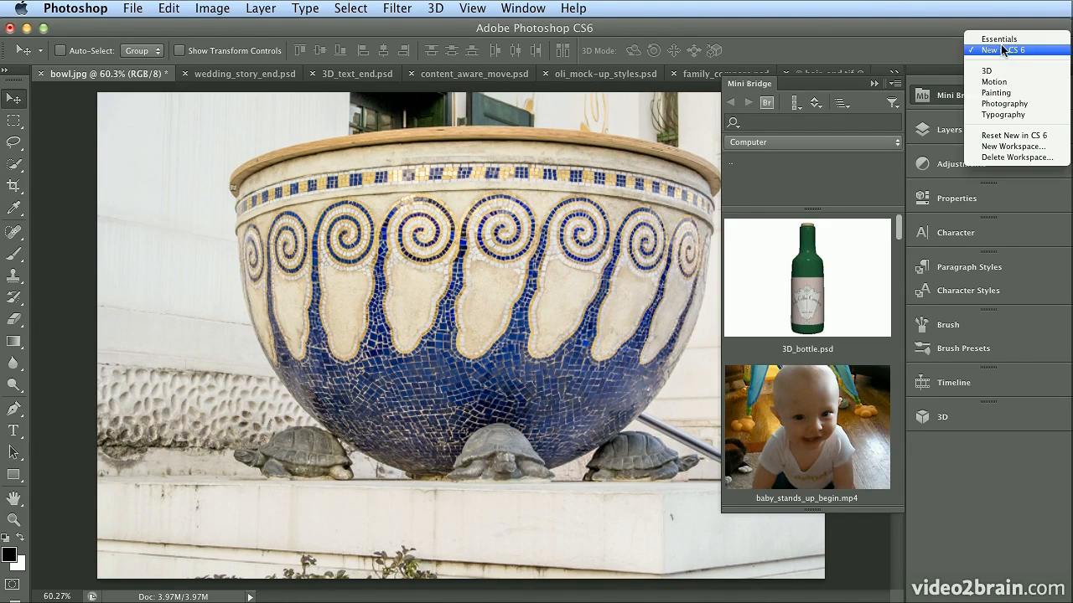
left_click(1006, 45)
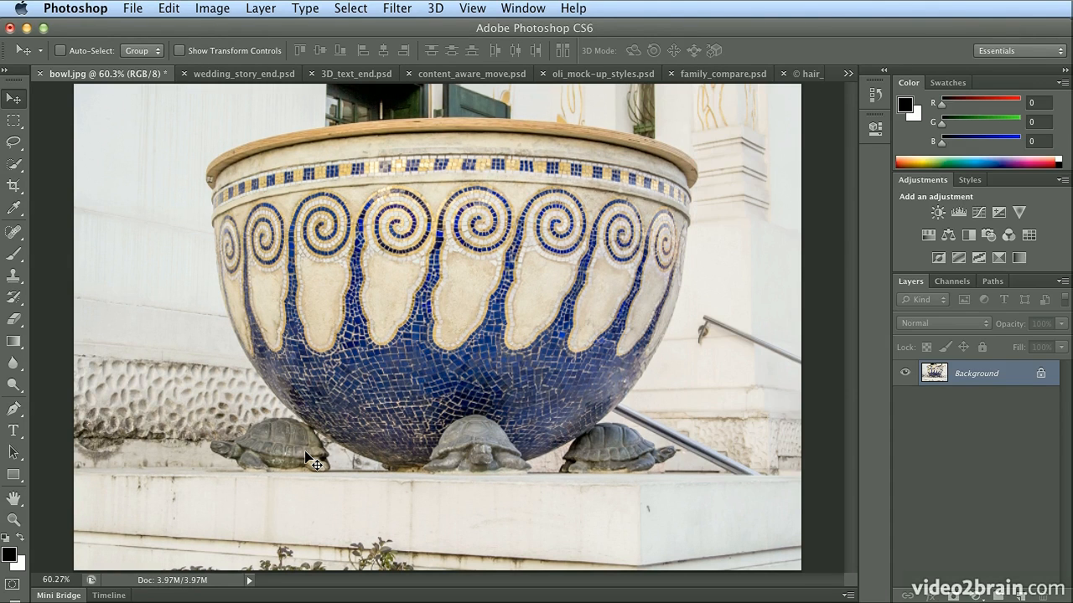
left_click(43, 596)
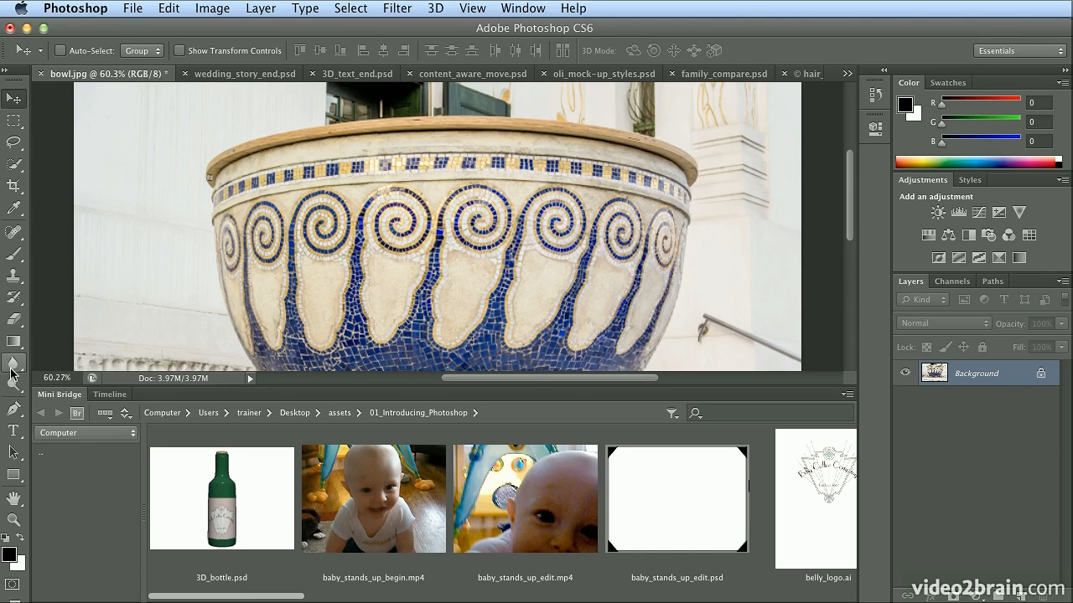
left_click(53, 394)
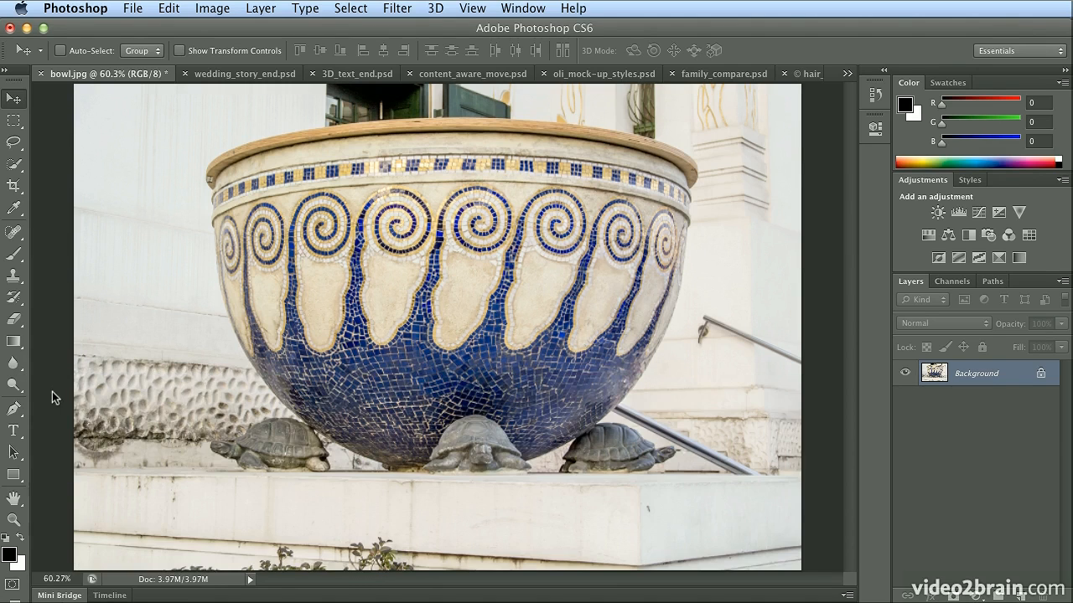
Step: Switch back to the New in CS 6 workspace and collapse Mini Bridge
left_click(969, 54)
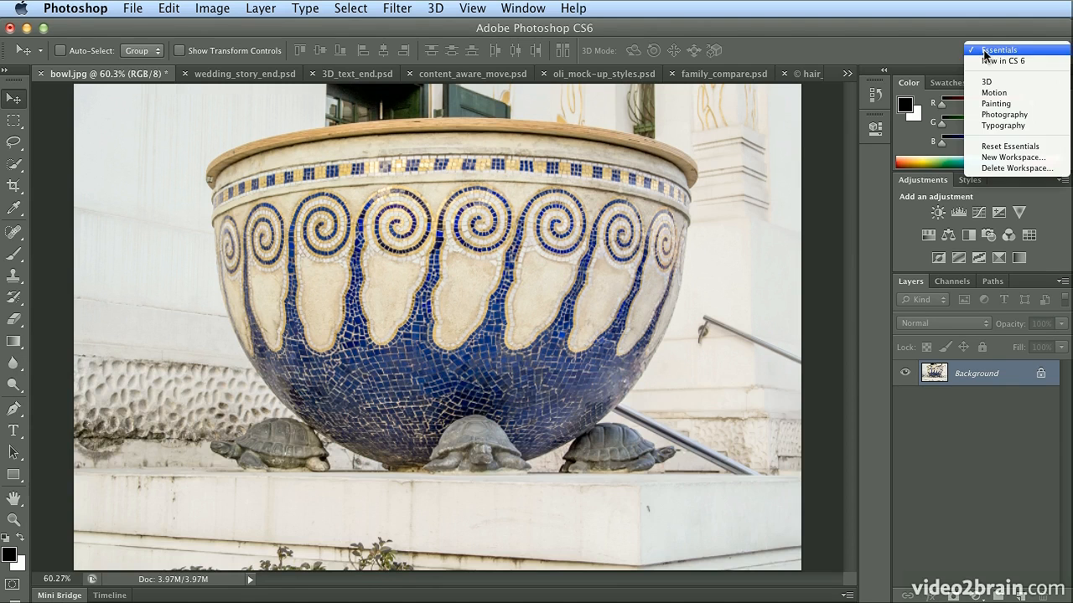
left_click(979, 53)
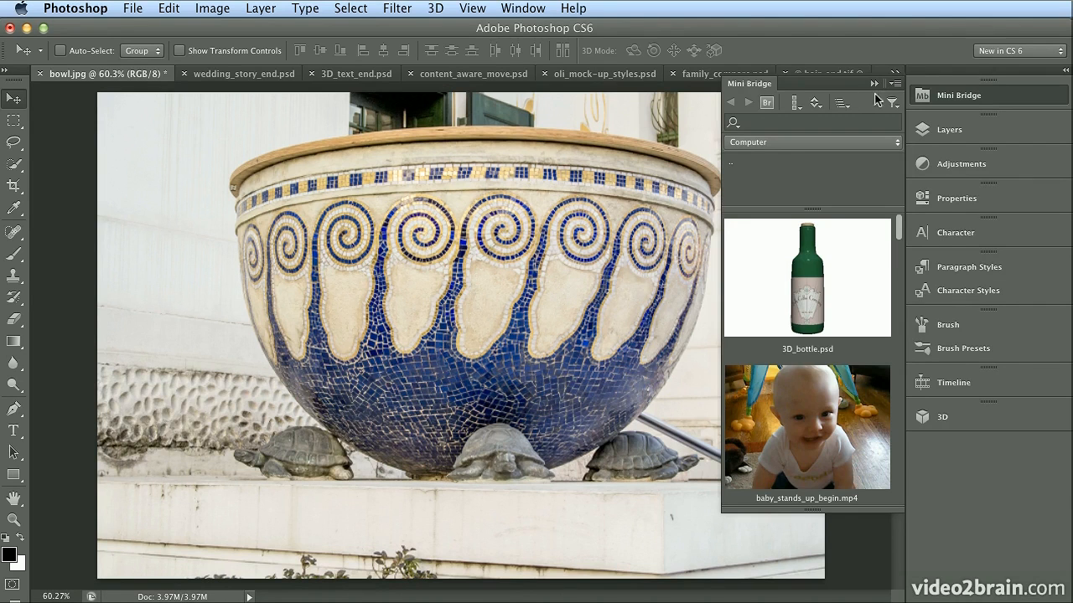
left_click(940, 98)
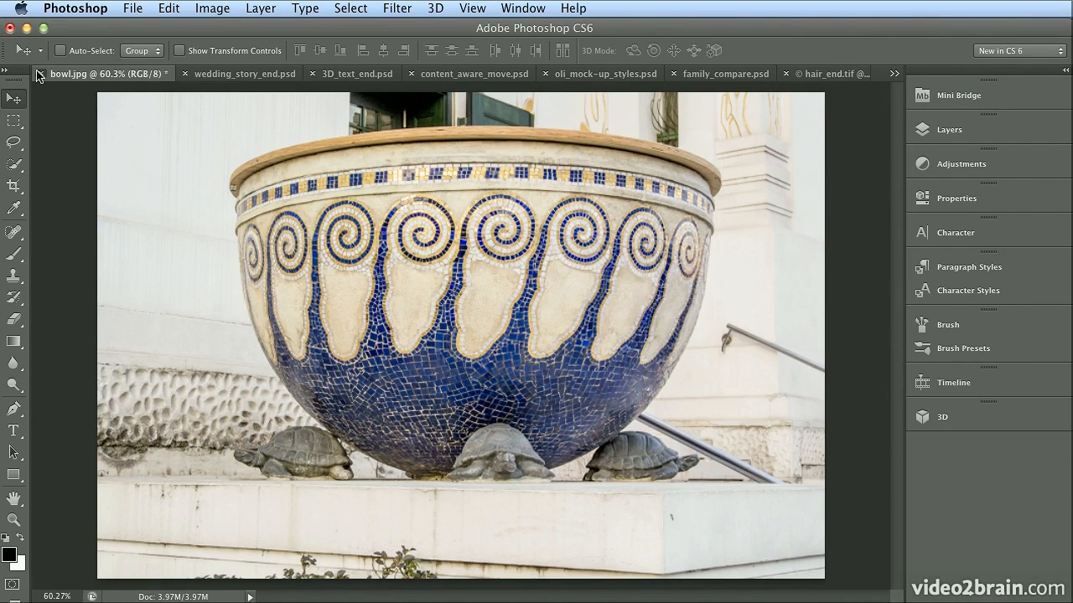
Step: Close bowl.jpg without saving its changes and show the layers of wedding_story_end.psd
left_click(39, 75)
left_click(744, 311)
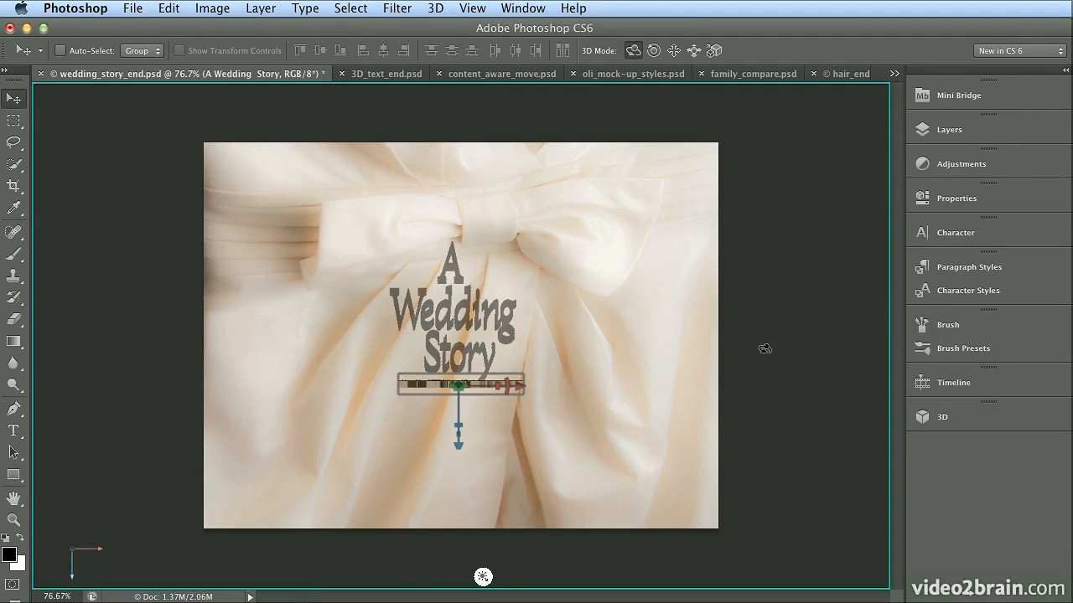
left_click(935, 132)
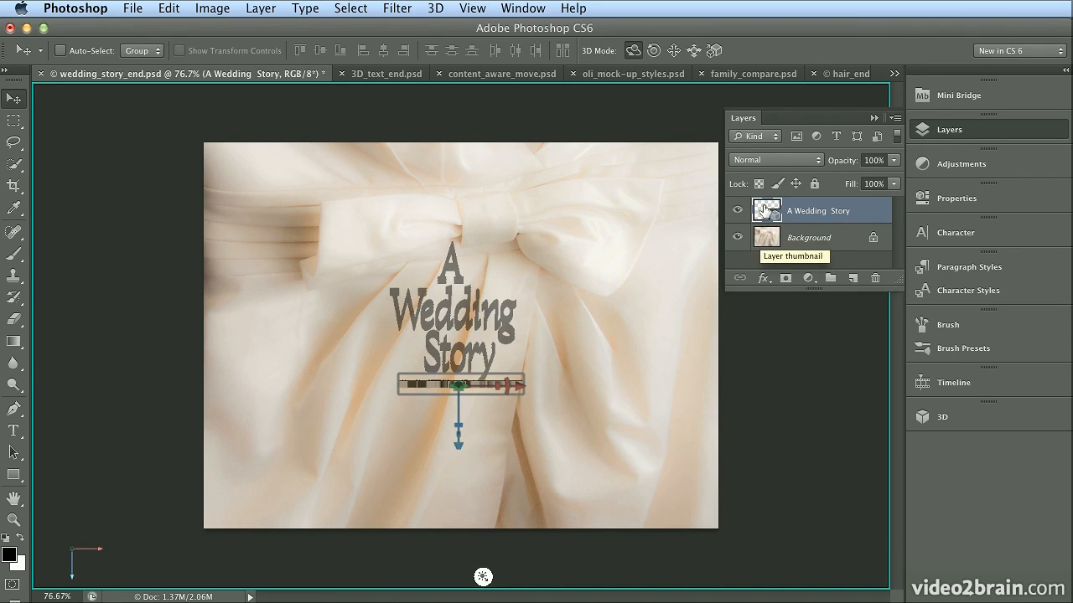
Step: Review the layer filter types, try the kind filters for smart object, shape, type and pixel layers, and switch filtering off
left_click(760, 138)
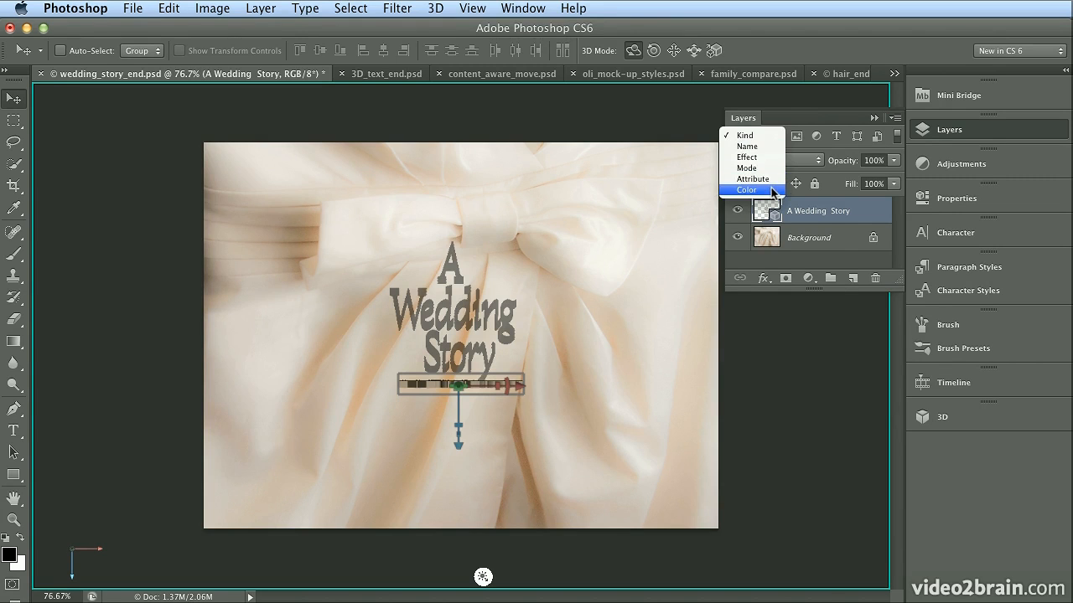
left_click(780, 136)
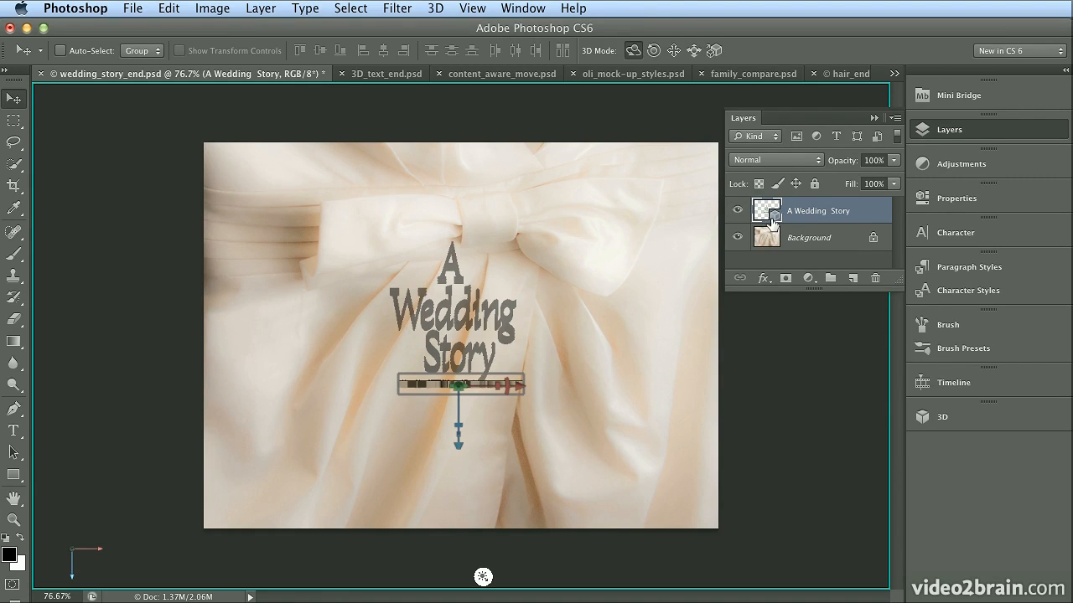
left_click(878, 138)
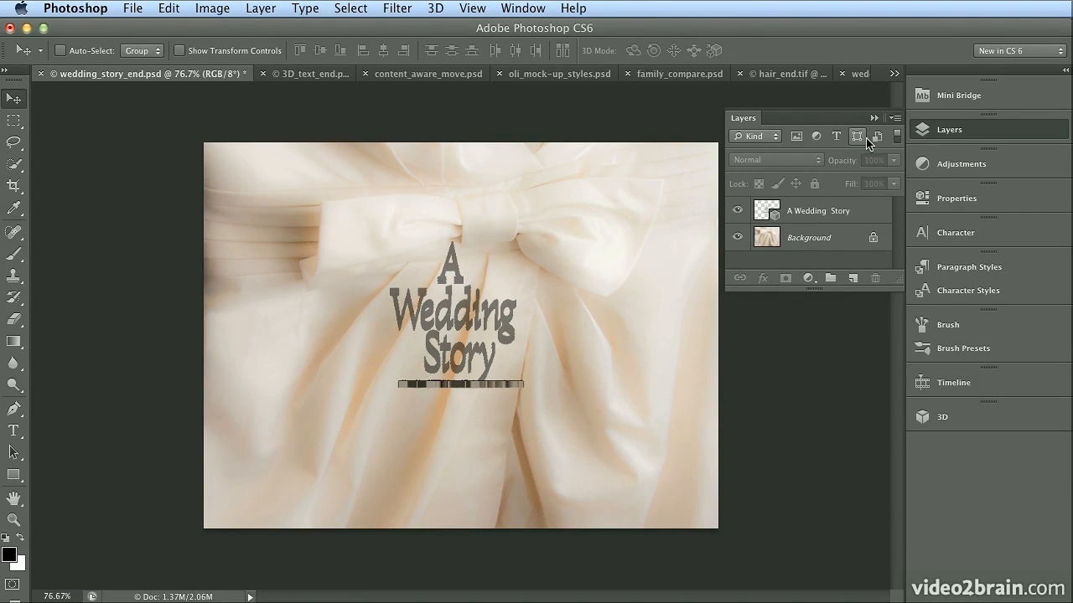
left_click(873, 138)
left_click(873, 137)
left_click(861, 137)
left_click(862, 137)
left_click(838, 142)
left_click(838, 142)
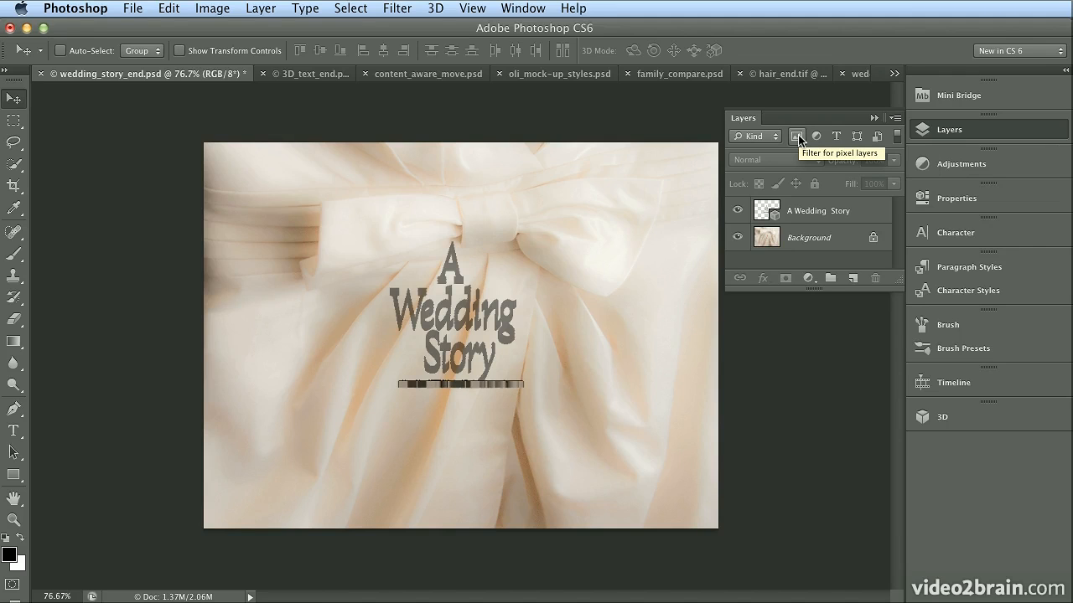
left_click(798, 139)
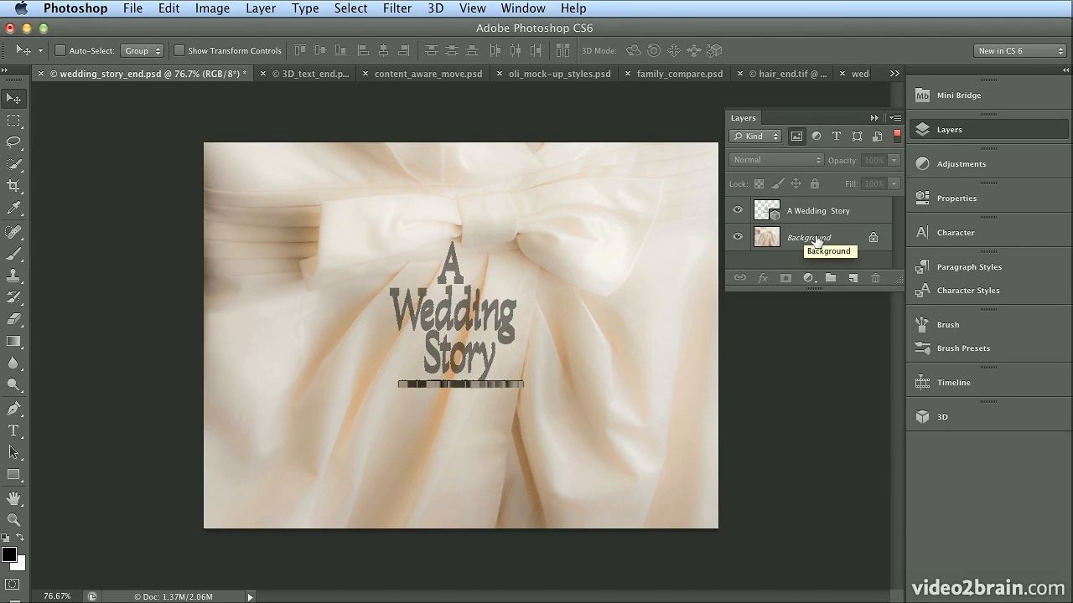
left_click(896, 136)
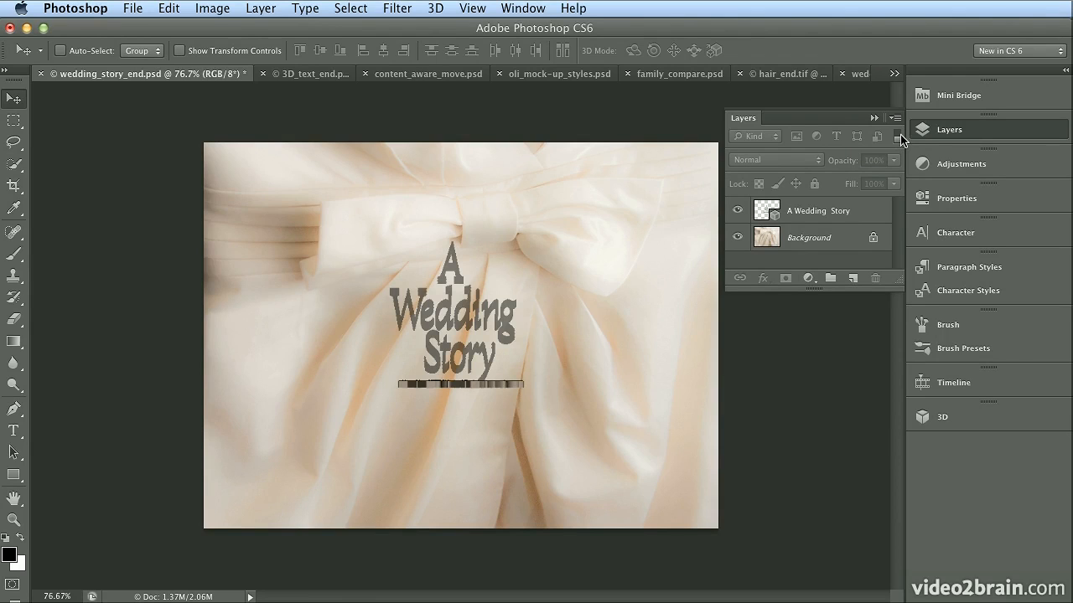
Step: Show the available adjustments in place of the layers and close wedding_story_end.psd without saving its changes
left_click(934, 134)
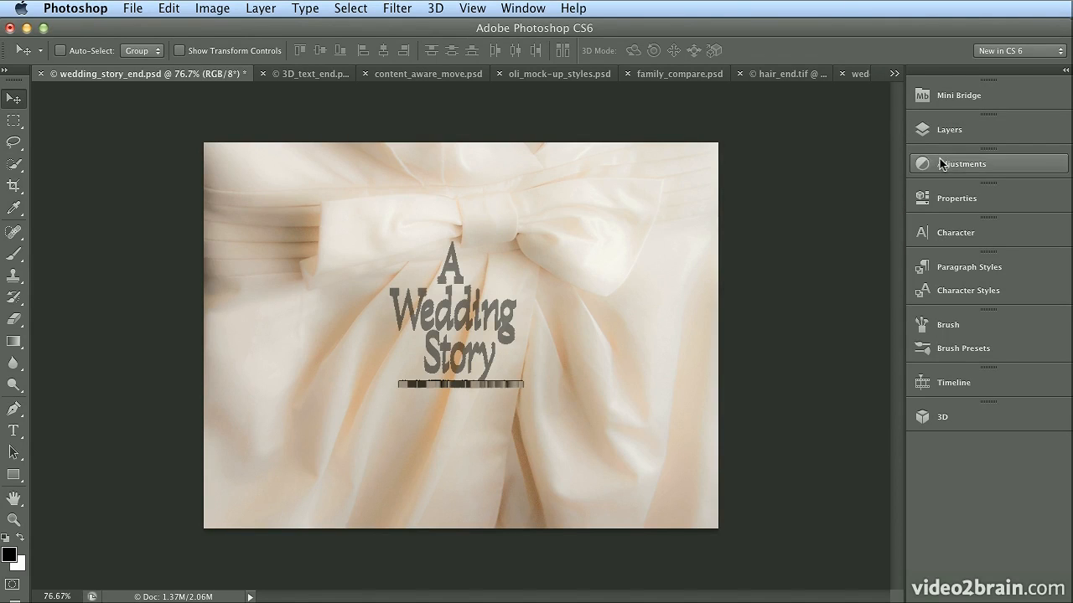
left_click(940, 163)
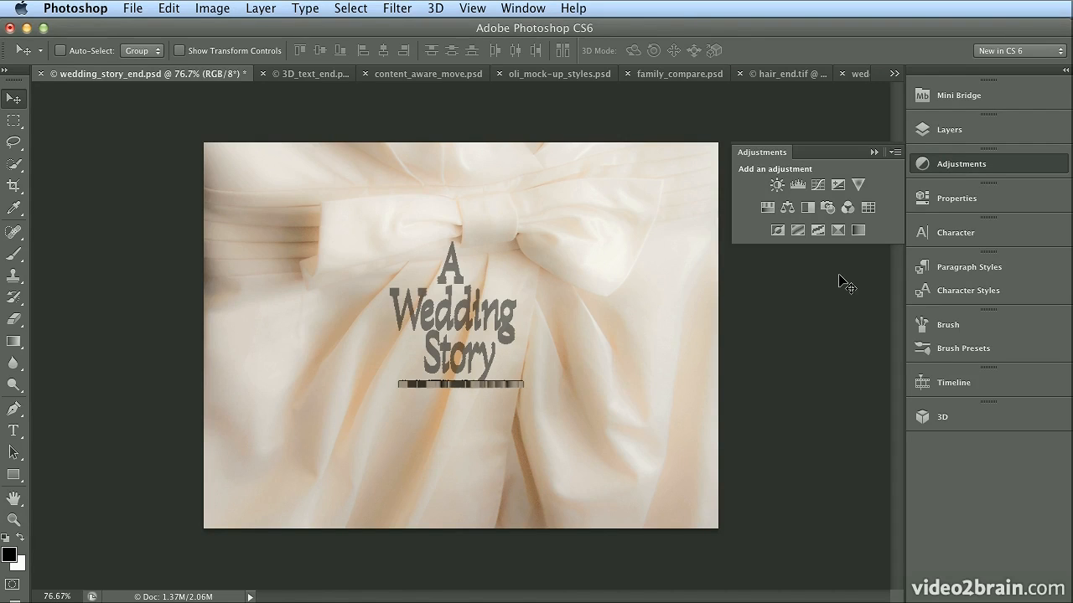
left_click(42, 75)
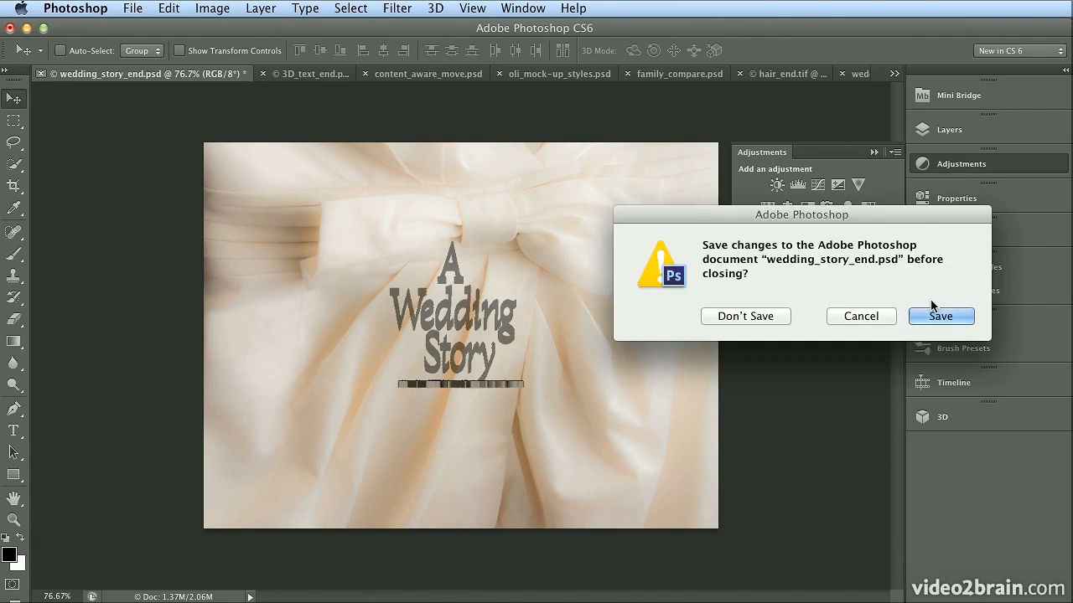
left_click(742, 314)
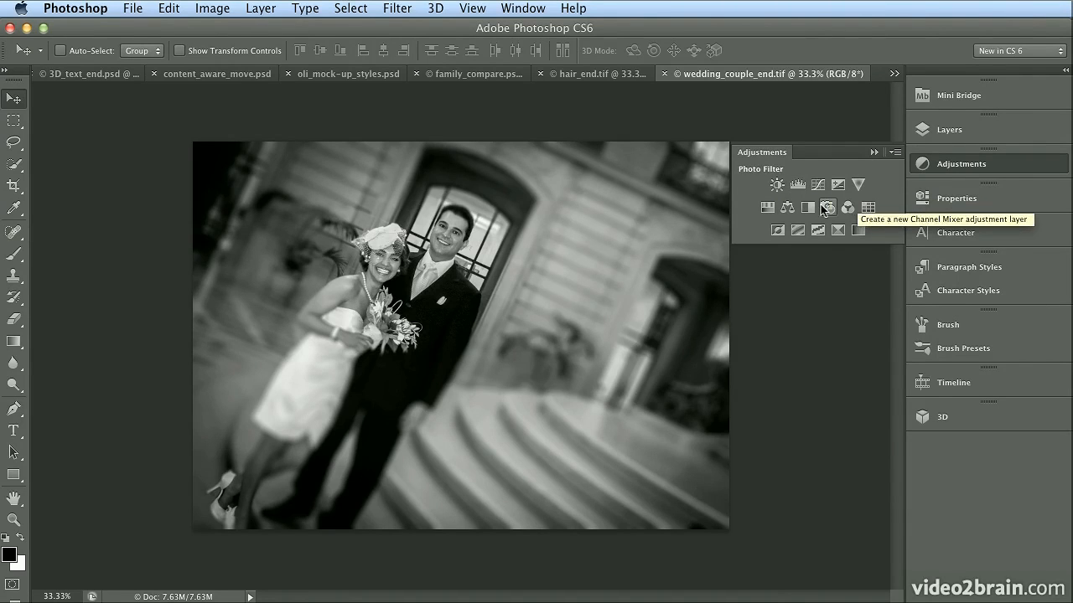
Step: Add a Hue/Saturation adjustment layer to wedding_couple_end.tif and colorize the photo with a hue of 34
left_click(768, 207)
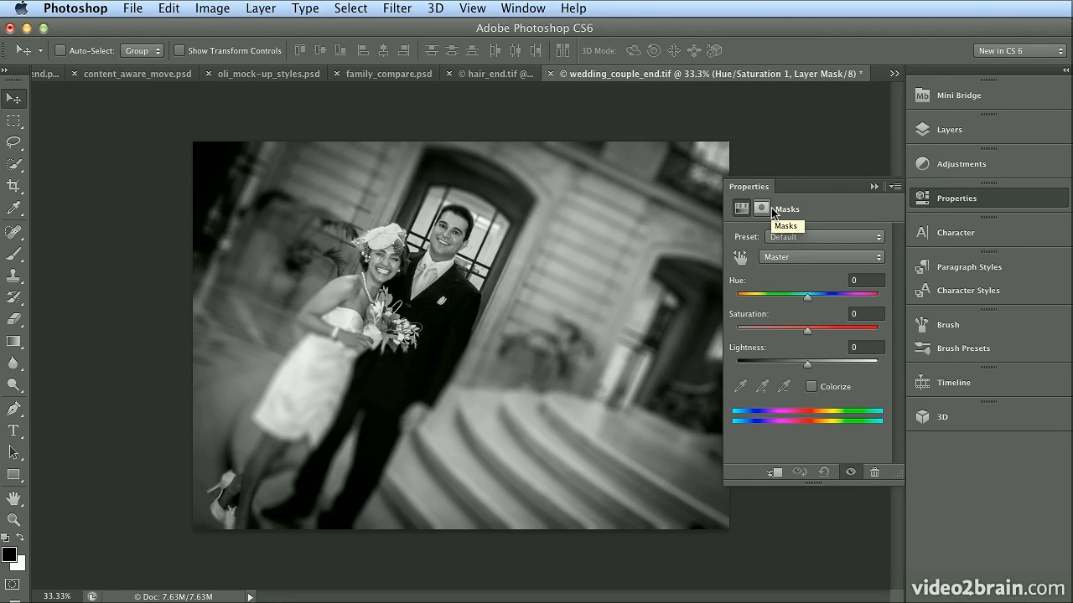
left_click(951, 165)
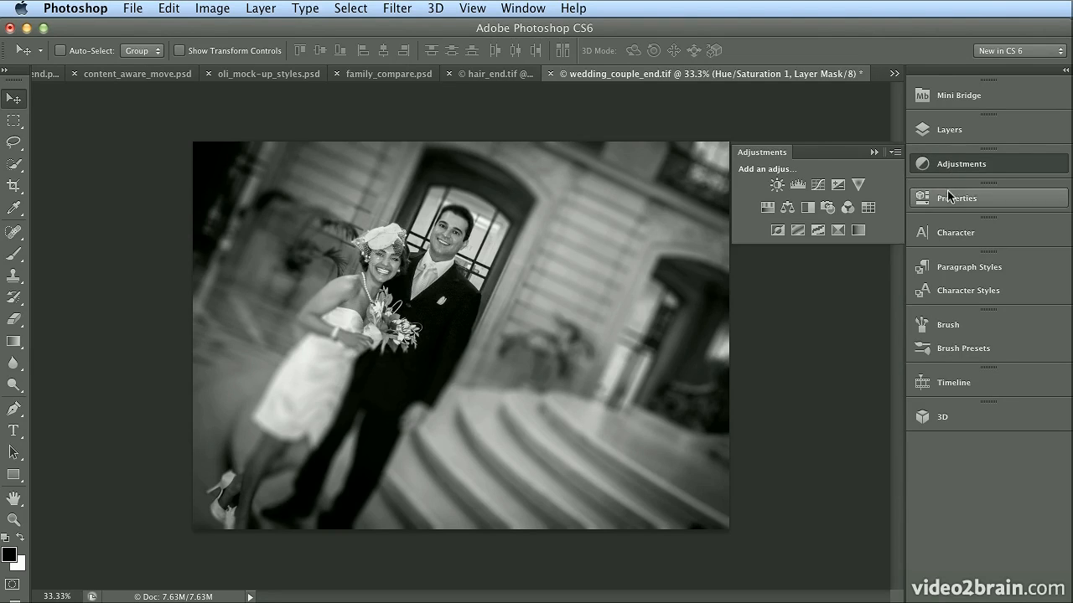
left_click(947, 198)
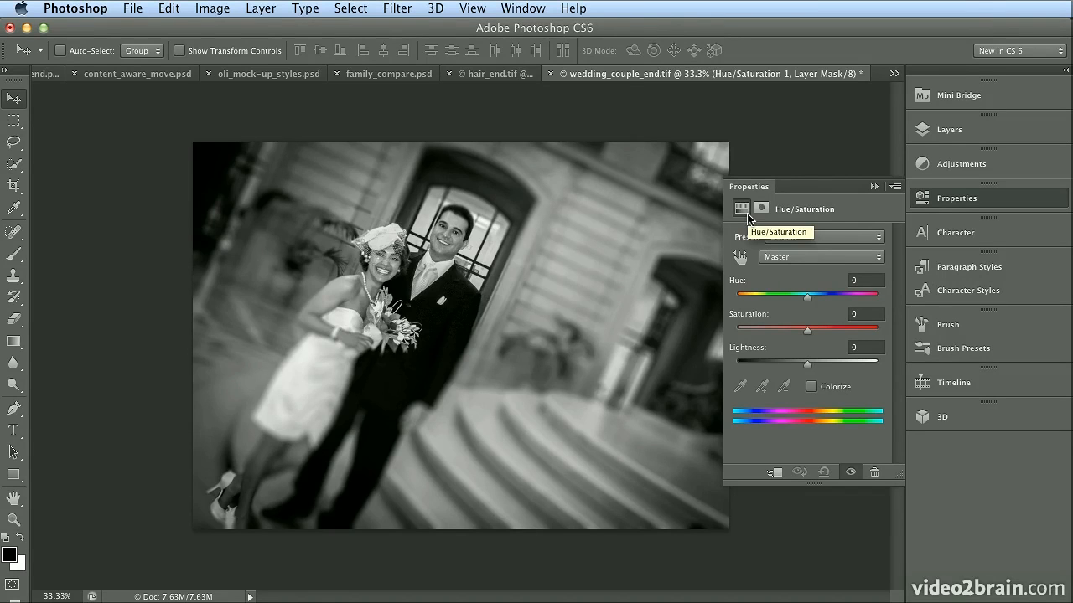
left_click(811, 387)
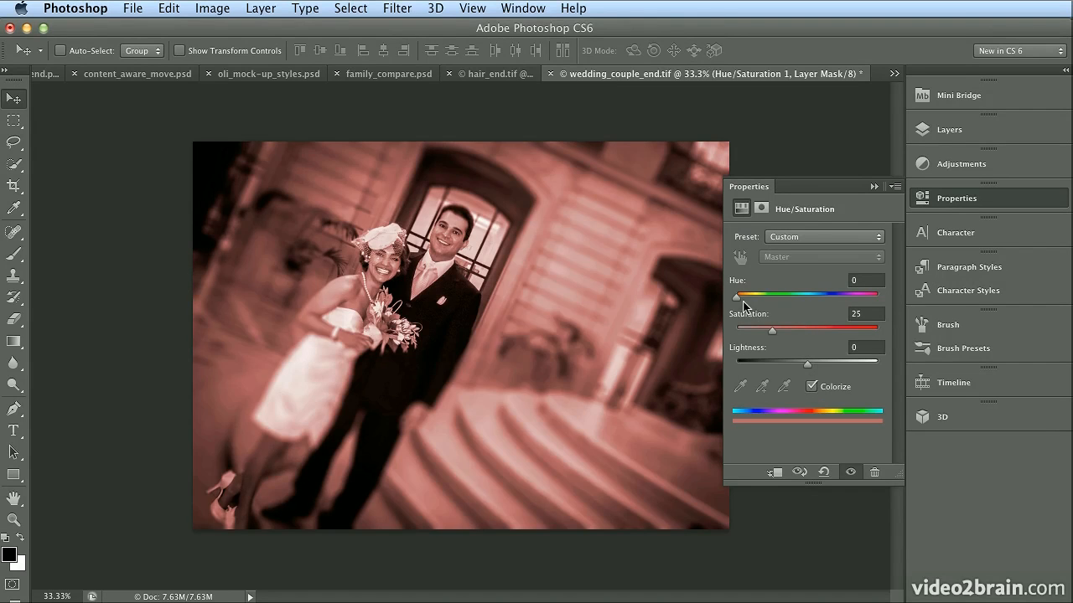
left_click_drag(738, 299, 749, 299)
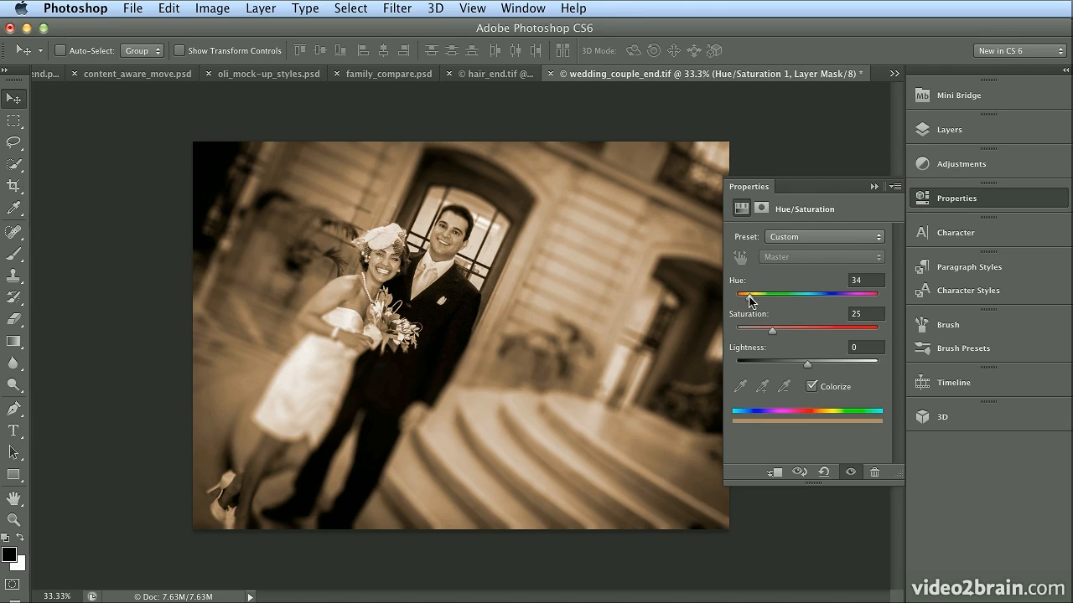
Step: Show the layers, try filtering them to adjustment layers only, and switch filtering off before collapsing the list
left_click(931, 135)
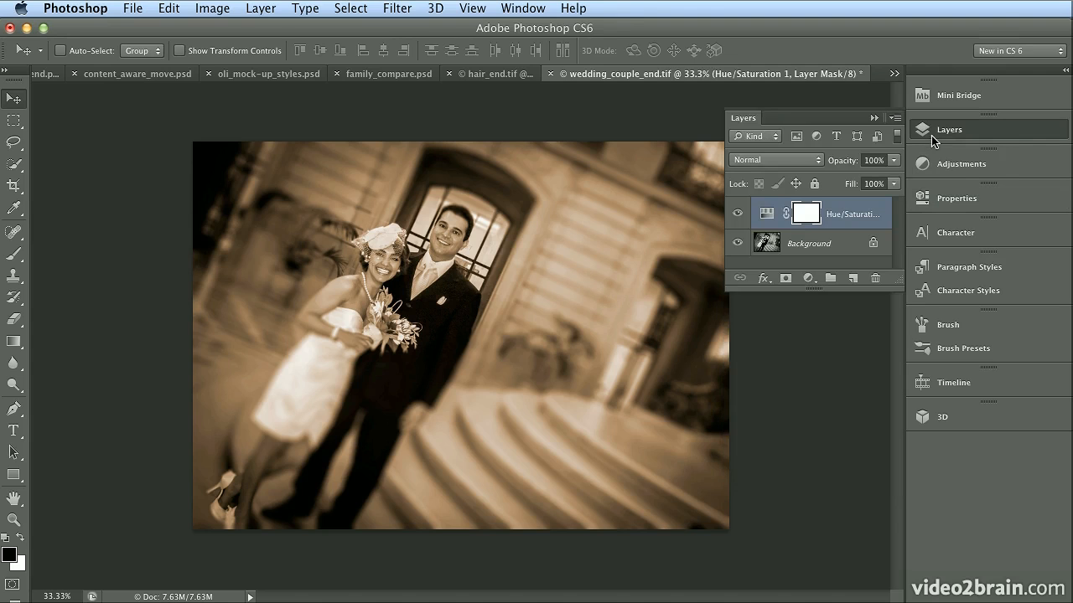
left_click(821, 142)
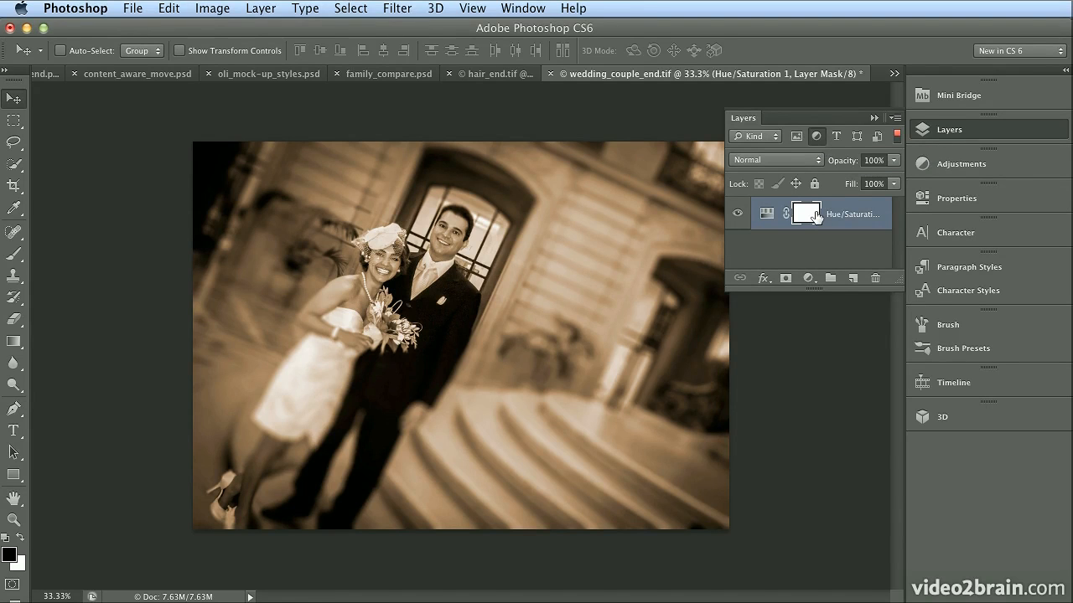
left_click(817, 135)
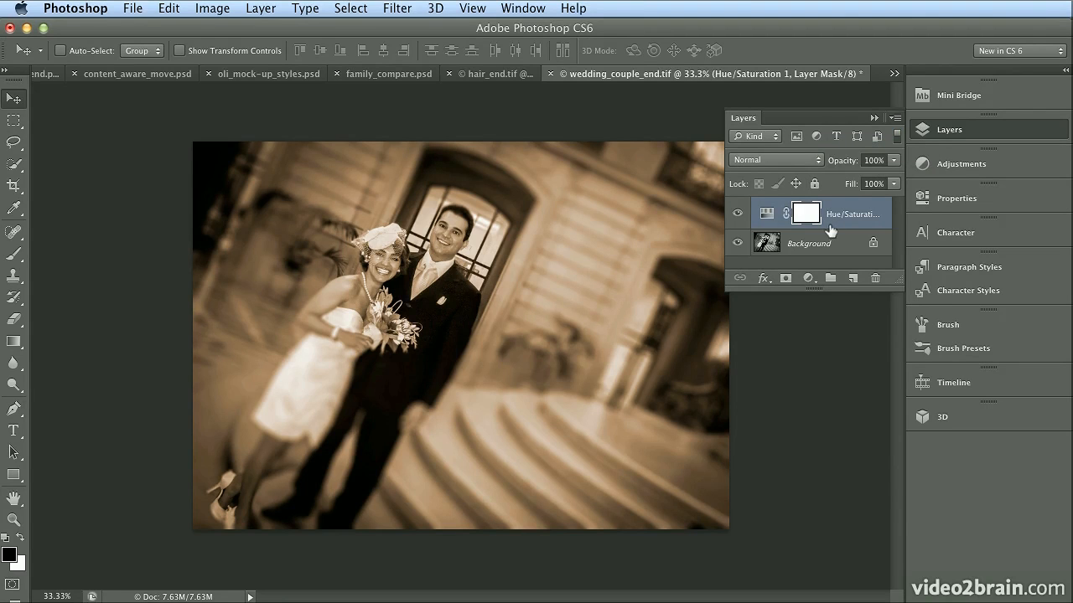
left_click(932, 132)
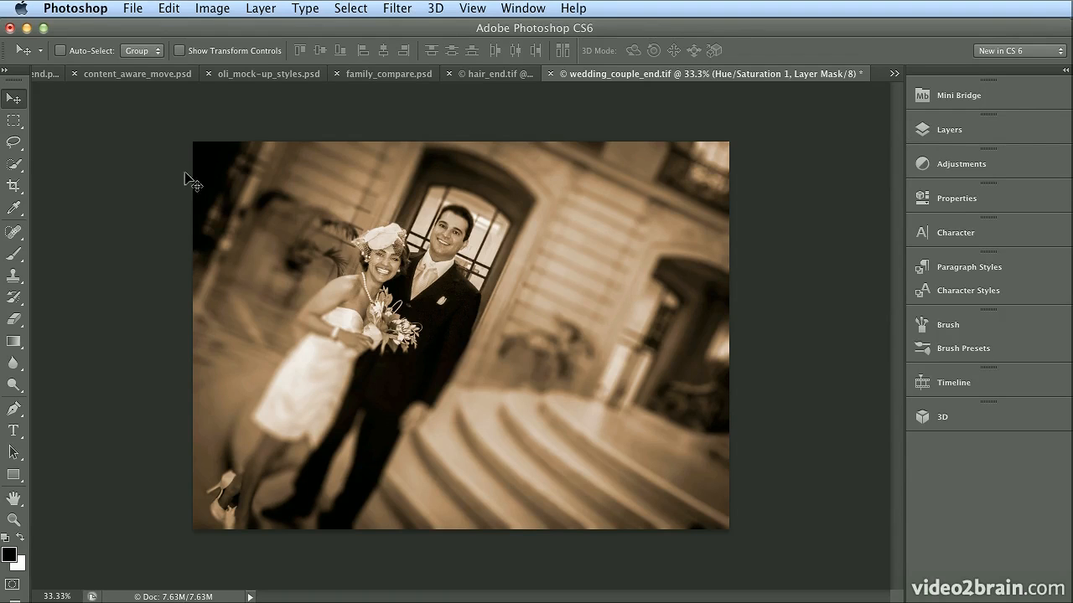
Step: Try Light Gray as the canvas surround color and restore it to Default
right_click(107, 155)
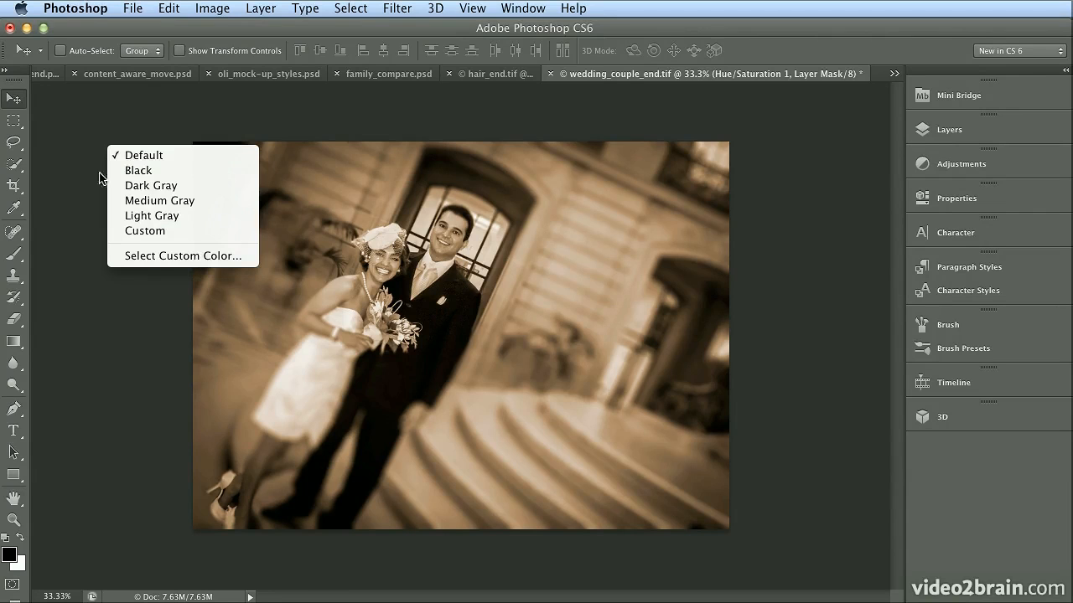
left_click(151, 216)
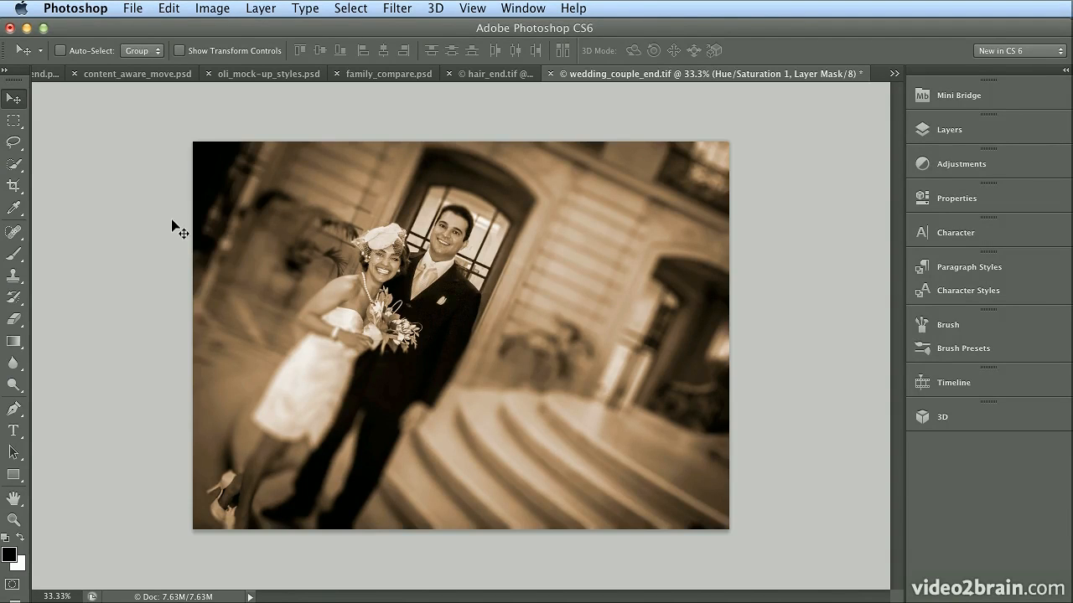
right_click(118, 215)
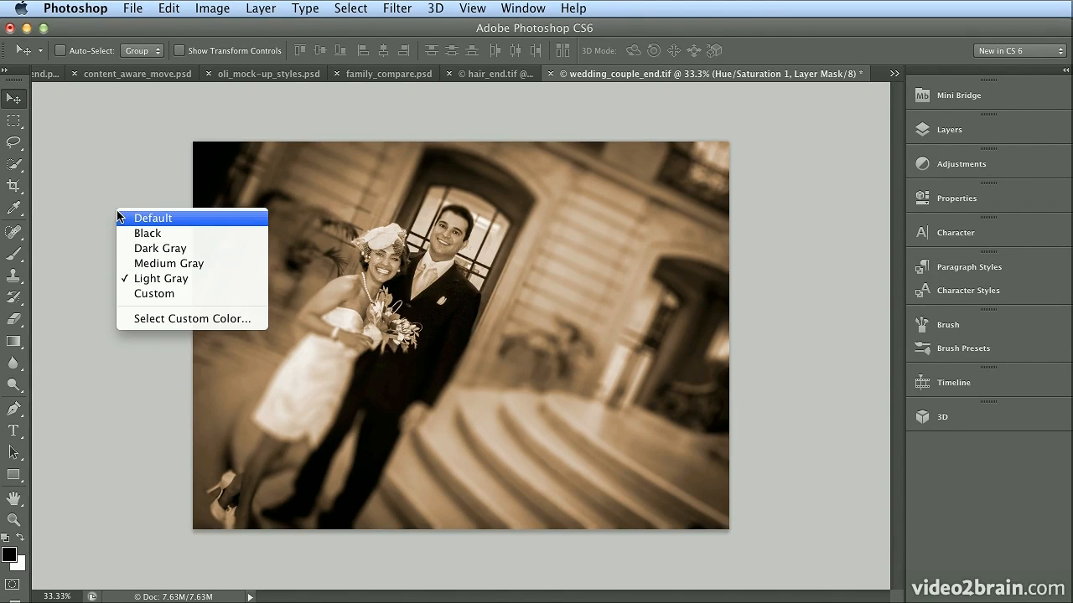
left_click(120, 218)
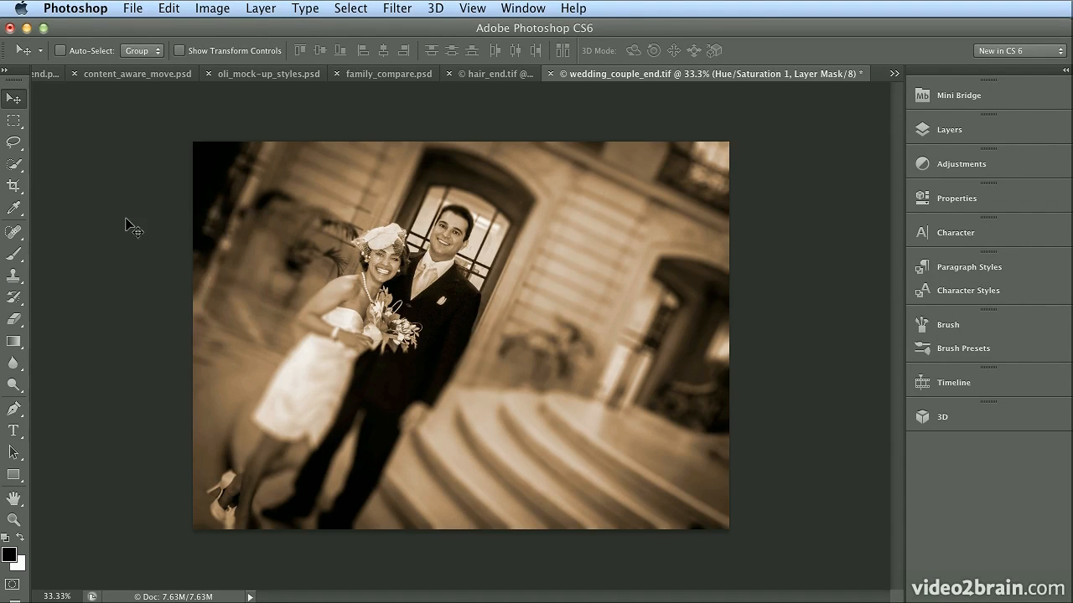
Step: Try the lightest color theme in the Interface preferences and return to the second-darkest theme
left_click(80, 9)
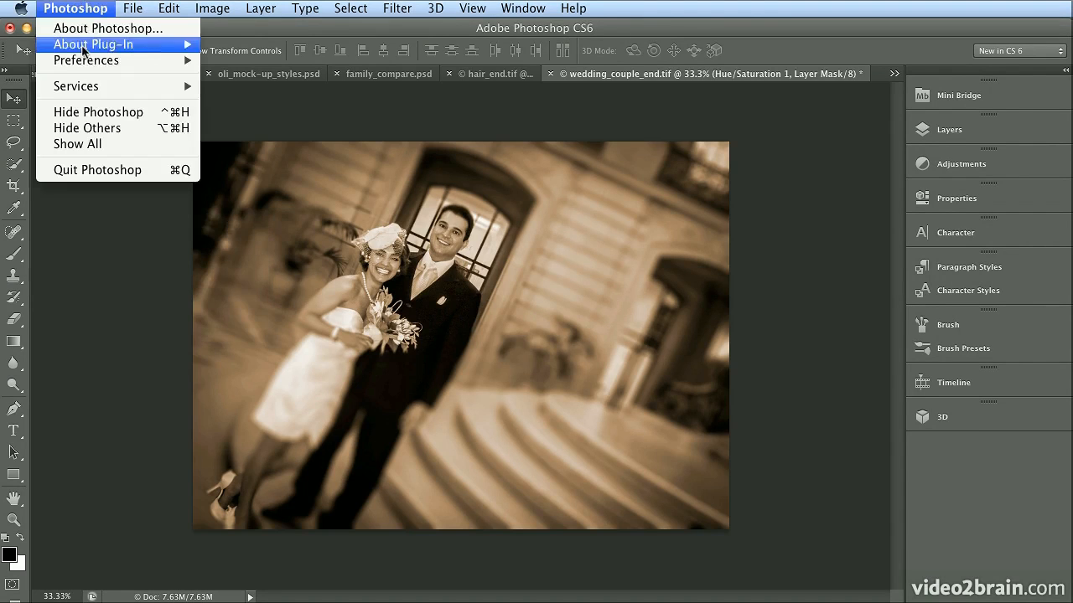
mouse_move(85, 63)
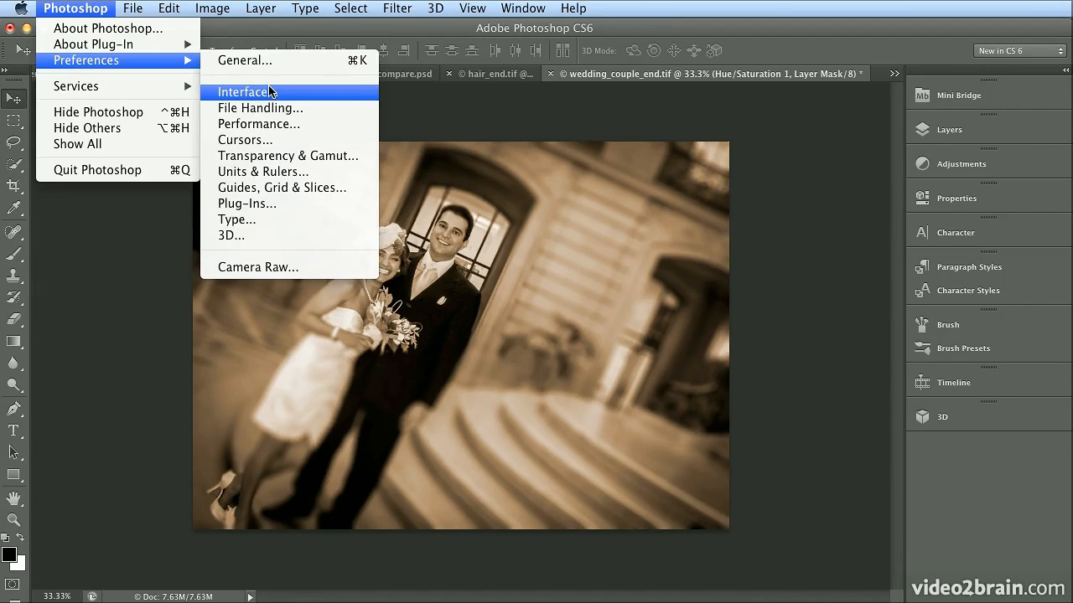
left_click(245, 92)
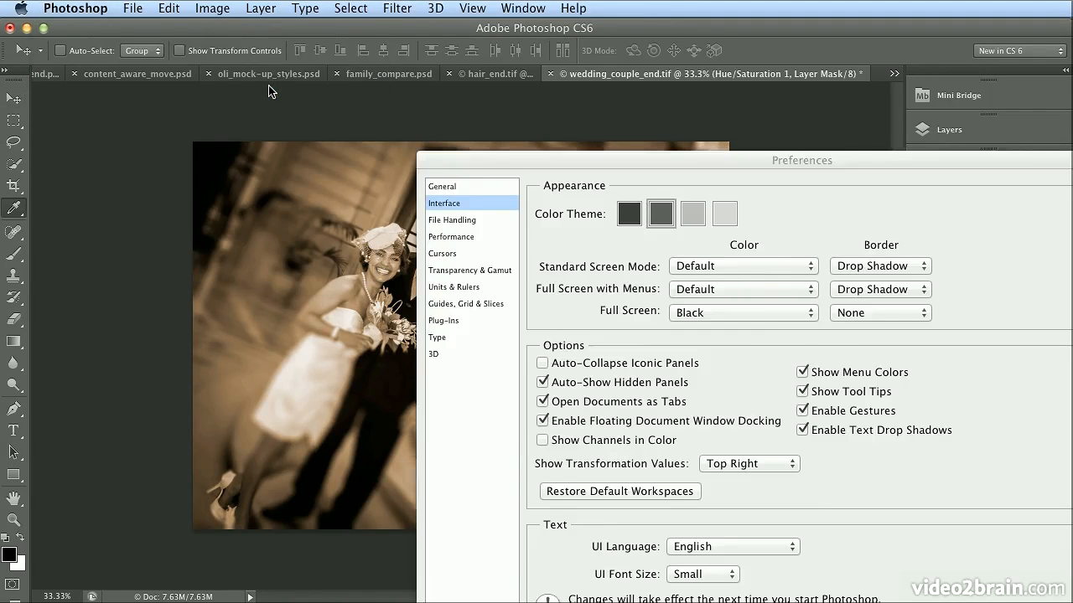
left_click_drag(491, 153, 170, 10)
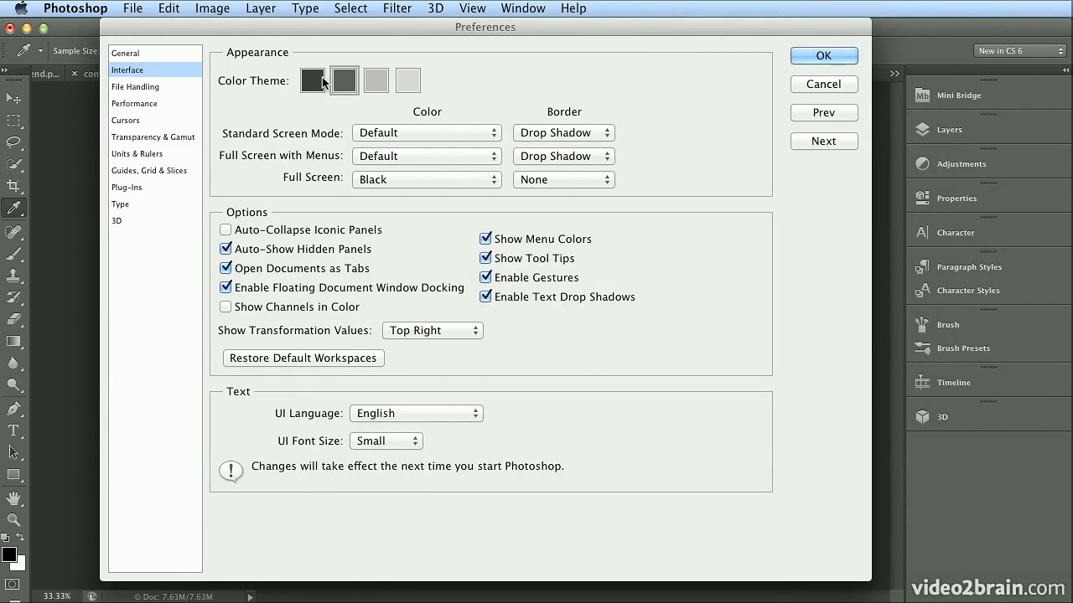
left_click(414, 87)
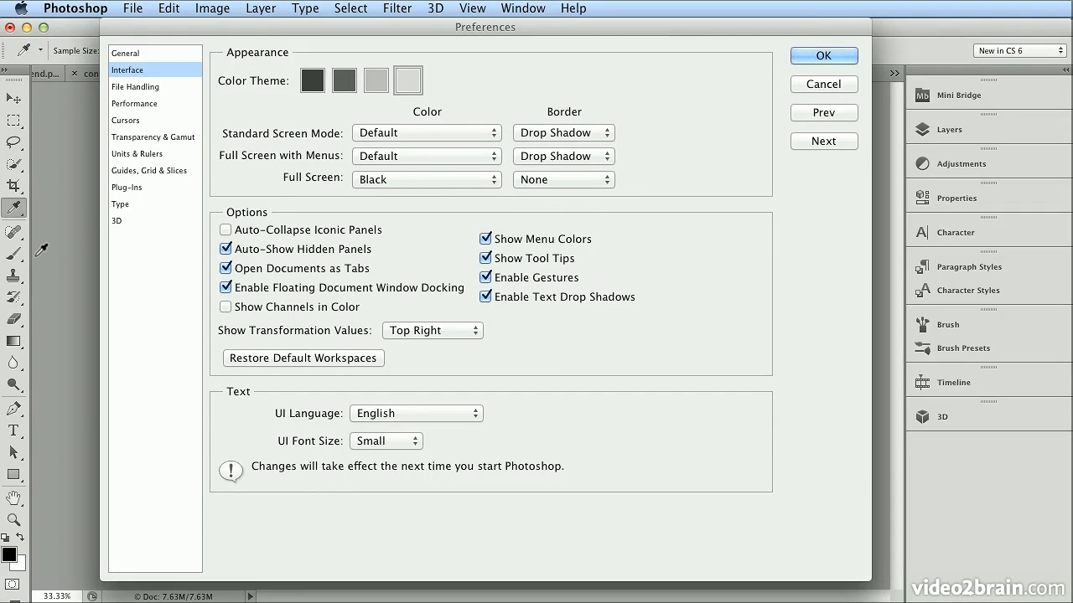
left_click(343, 83)
left_click(823, 55)
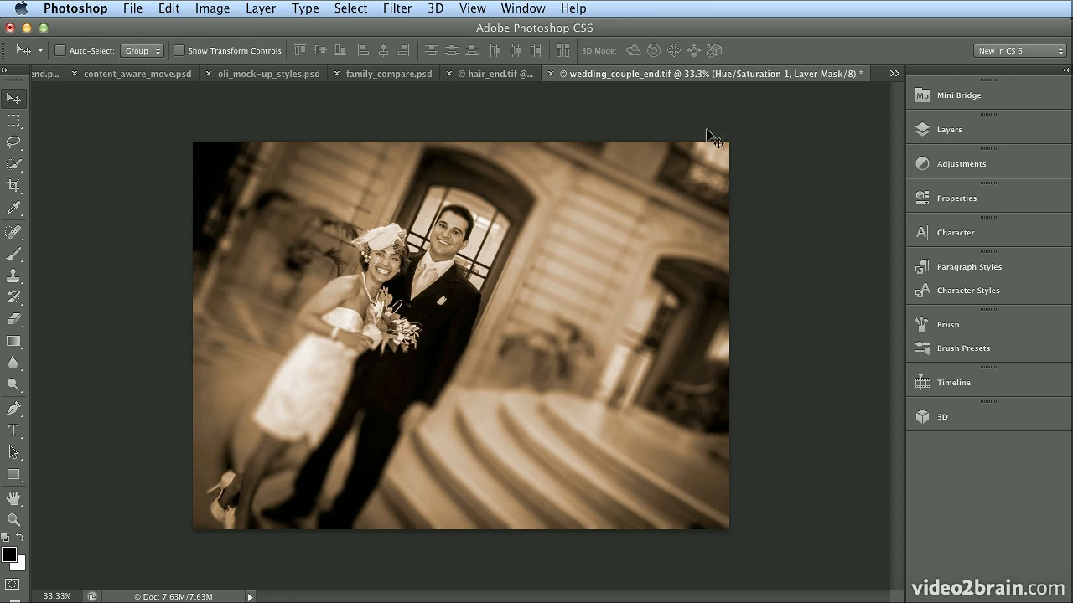
Step: Close wedding_couple_end.tif without saving its changes, and close hair_end.tif
left_click(552, 75)
left_click(725, 317)
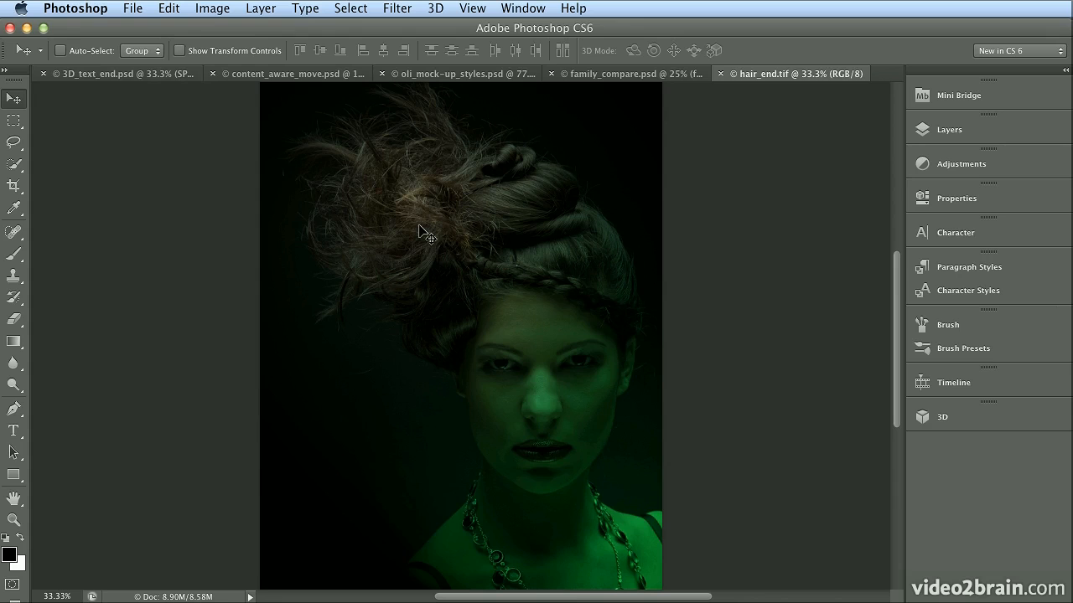
left_click(720, 74)
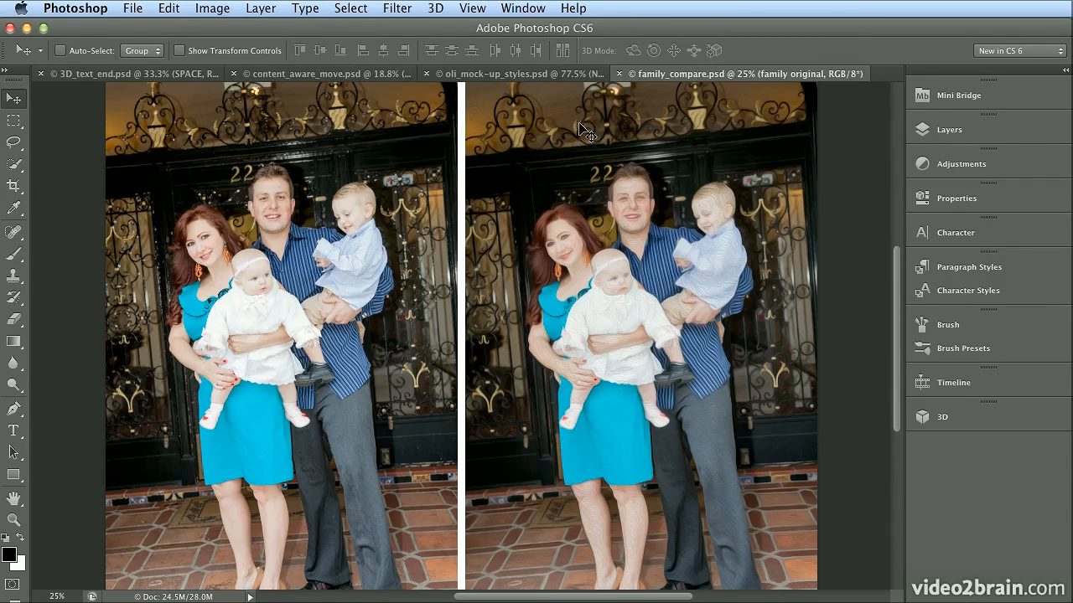
Step: Examine the highlighted commands for filters, including the blur and render groups, and those for selections, type and files
left_click(403, 10)
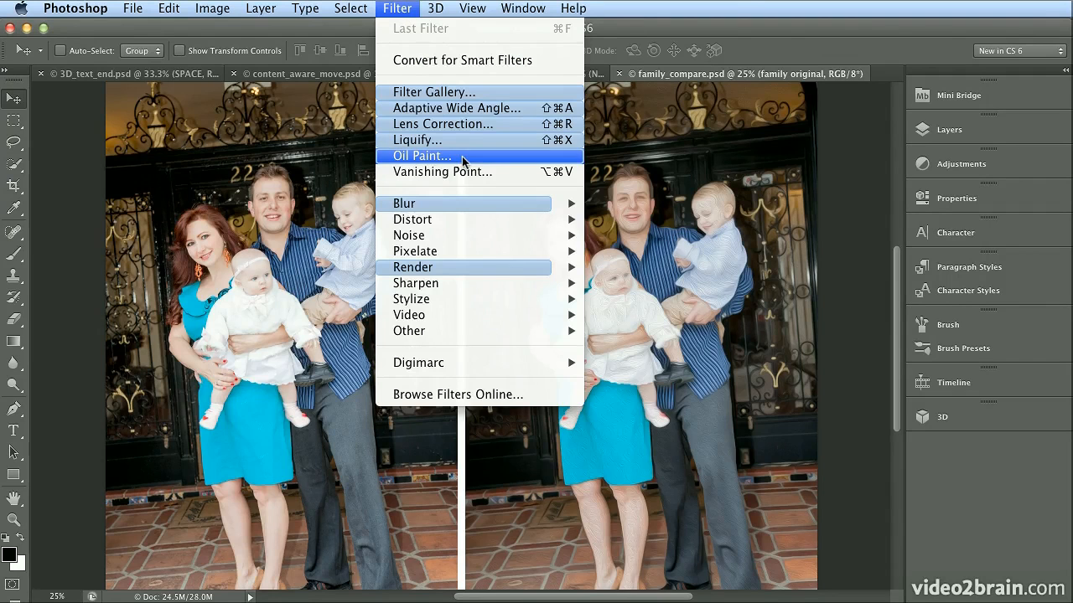
mouse_move(466, 203)
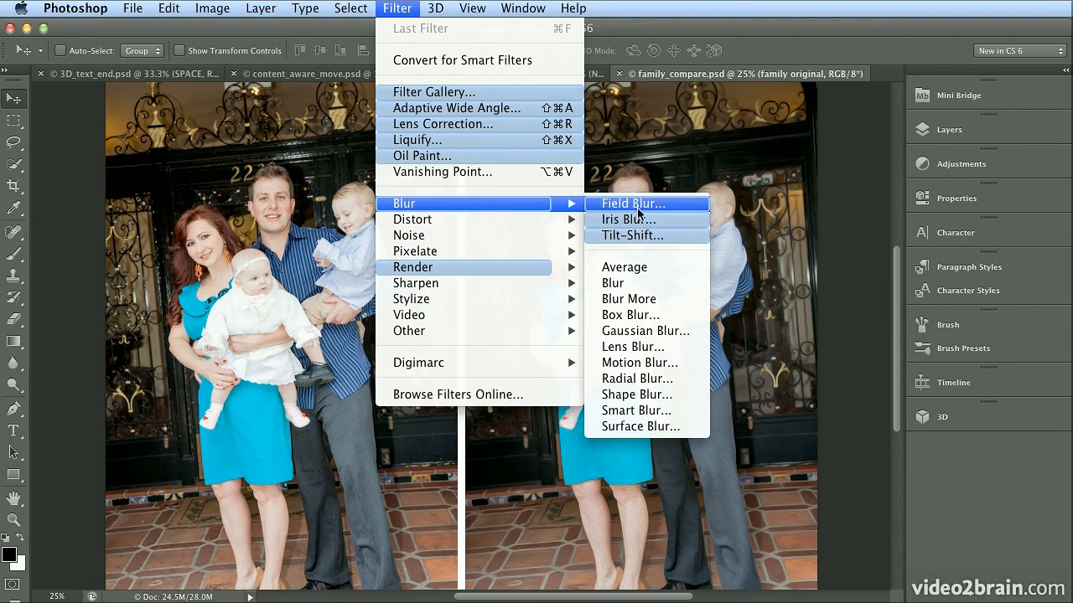
mouse_move(495, 285)
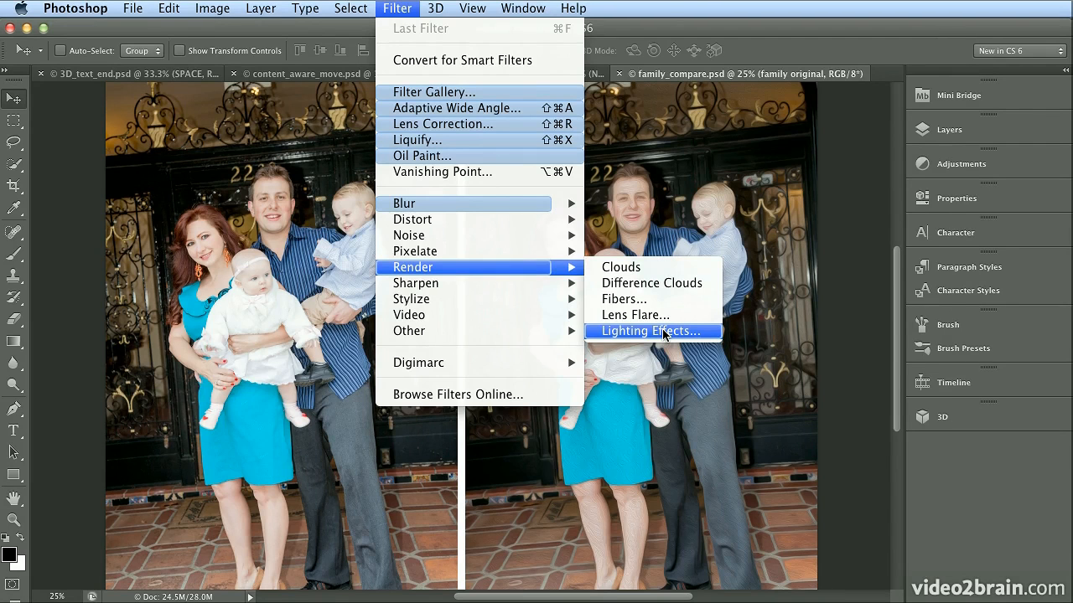
mouse_move(373, 5)
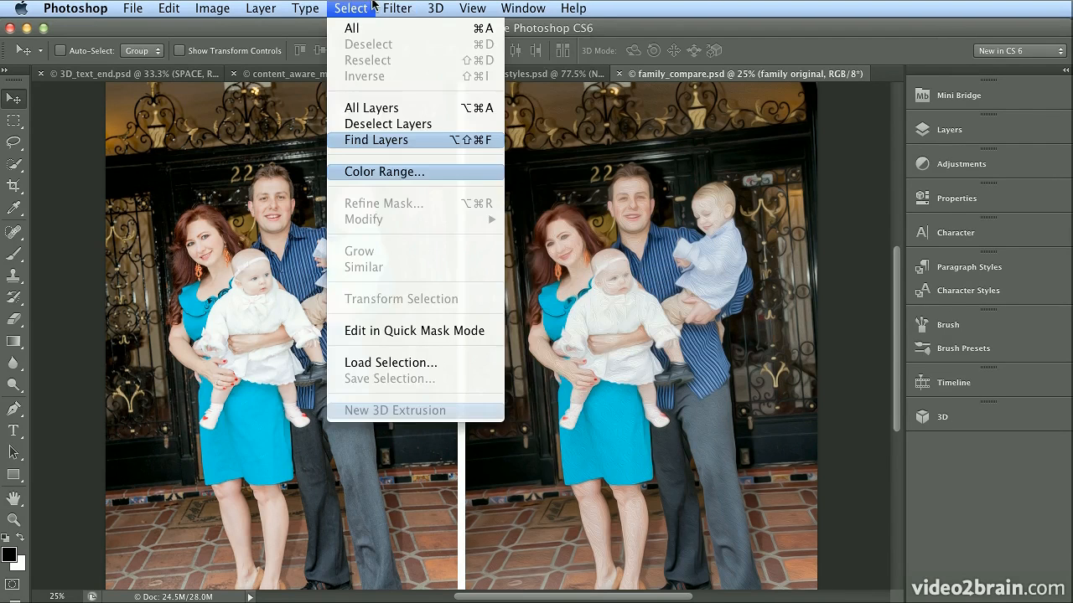
mouse_move(297, 8)
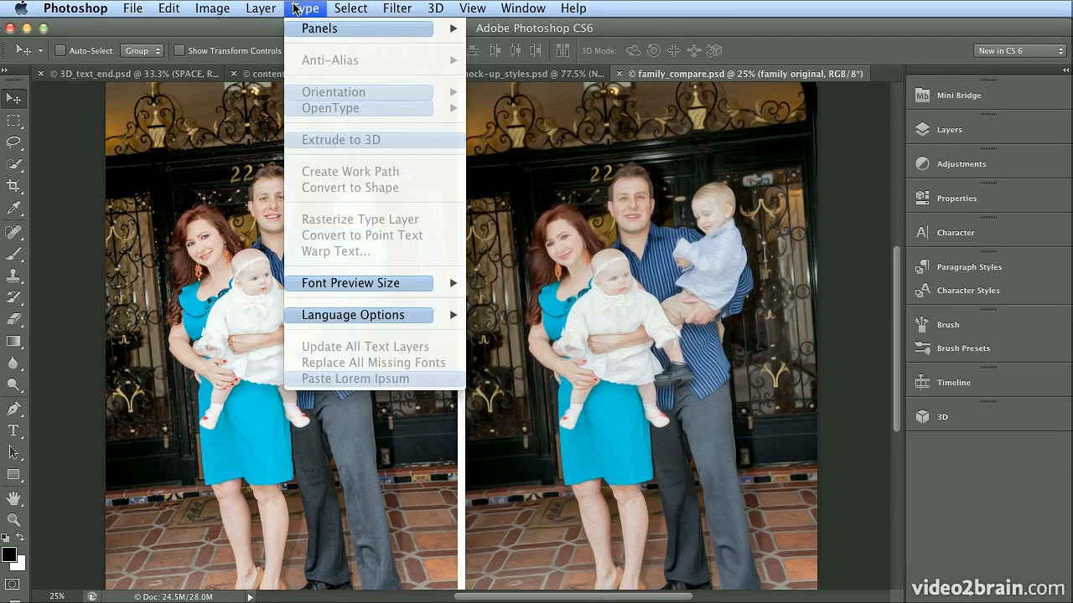
mouse_move(299, 31)
mouse_move(129, 16)
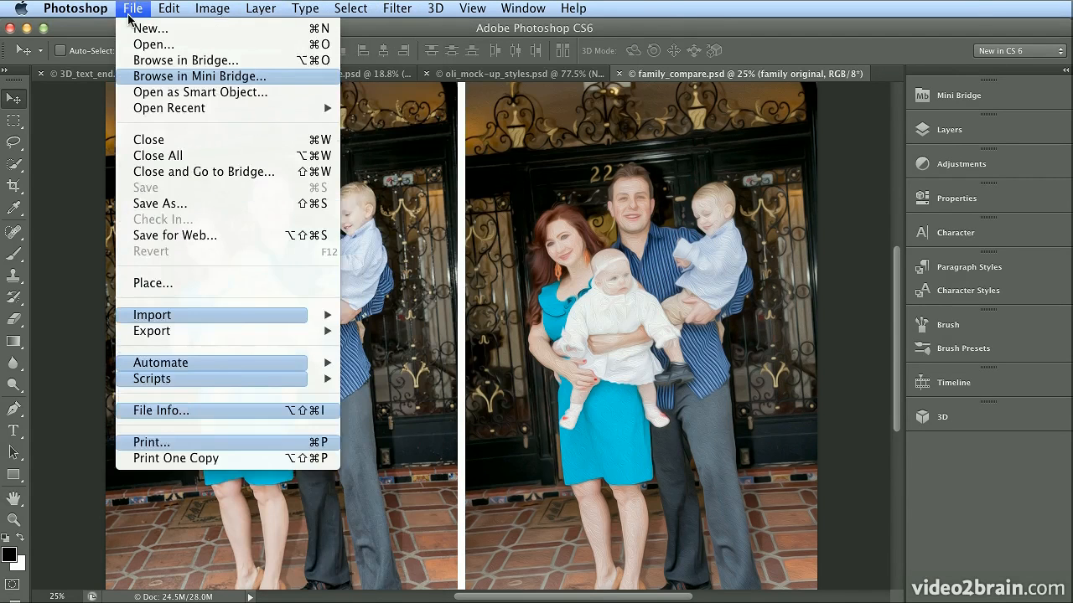
left_click(959, 5)
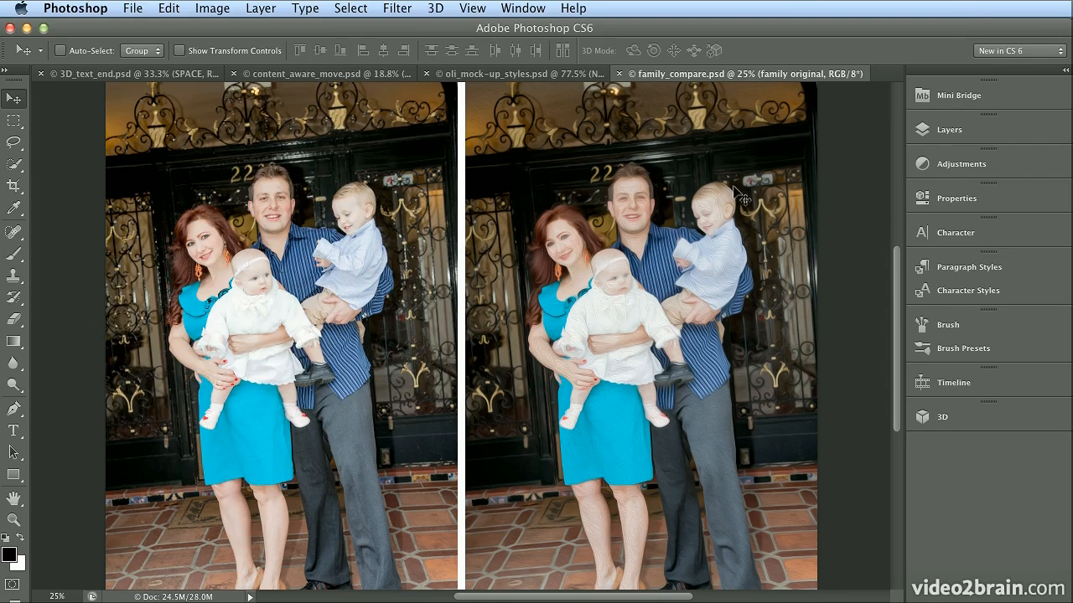
Step: Examine the painted texture on the faces and clothing in the right-hand version of the family photo at 100%
key("super+plus")
key("super+plus")
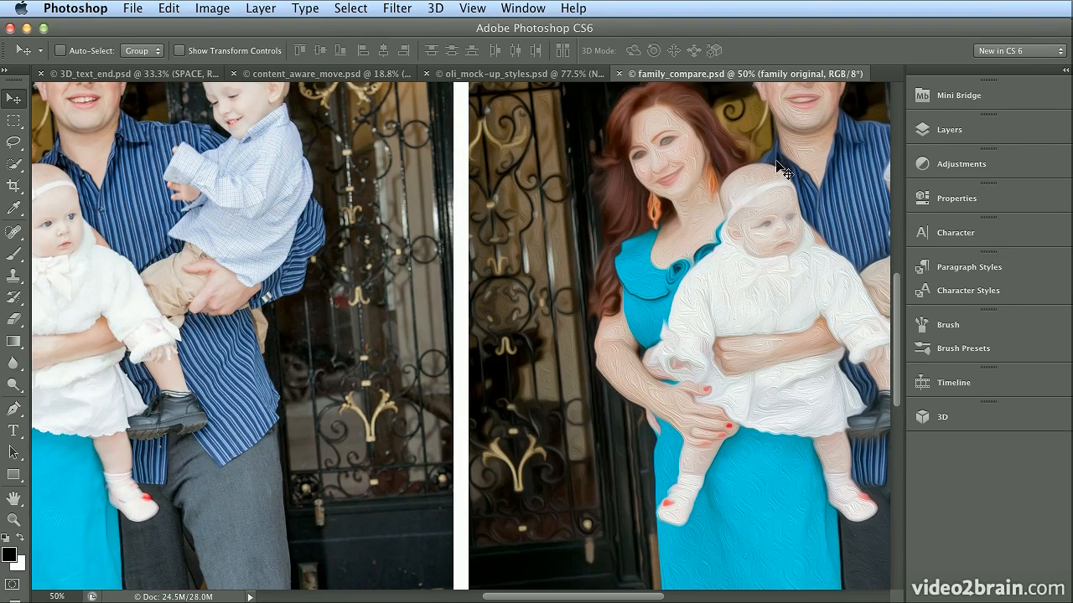
key("super+plus")
key("super+plus")
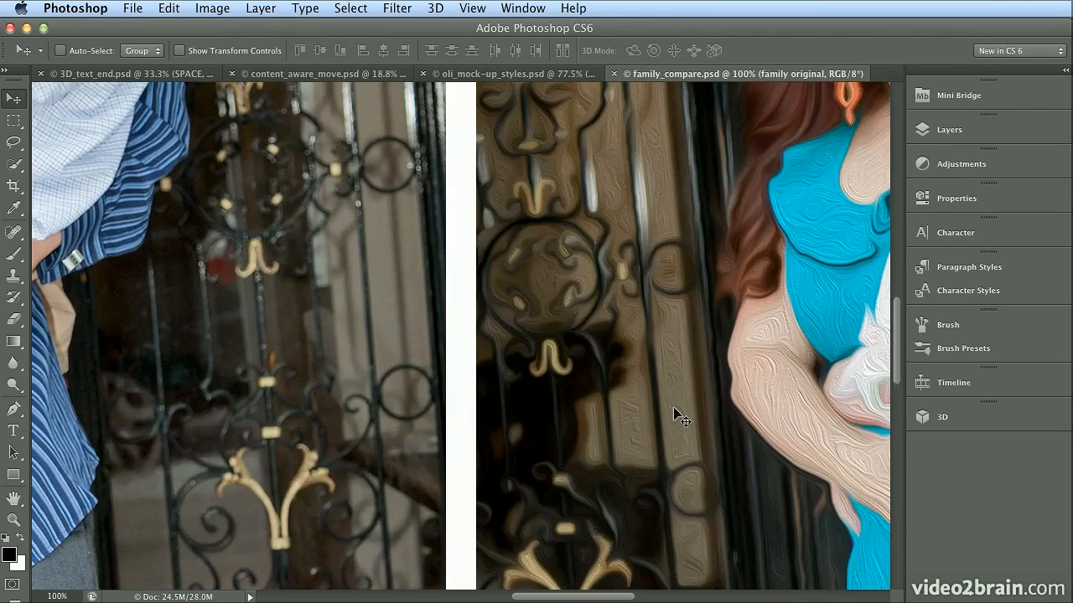
scroll(674, 408, "up", 5)
left_click_drag(568, 597, 645, 597)
scroll(641, 570, "up", 3)
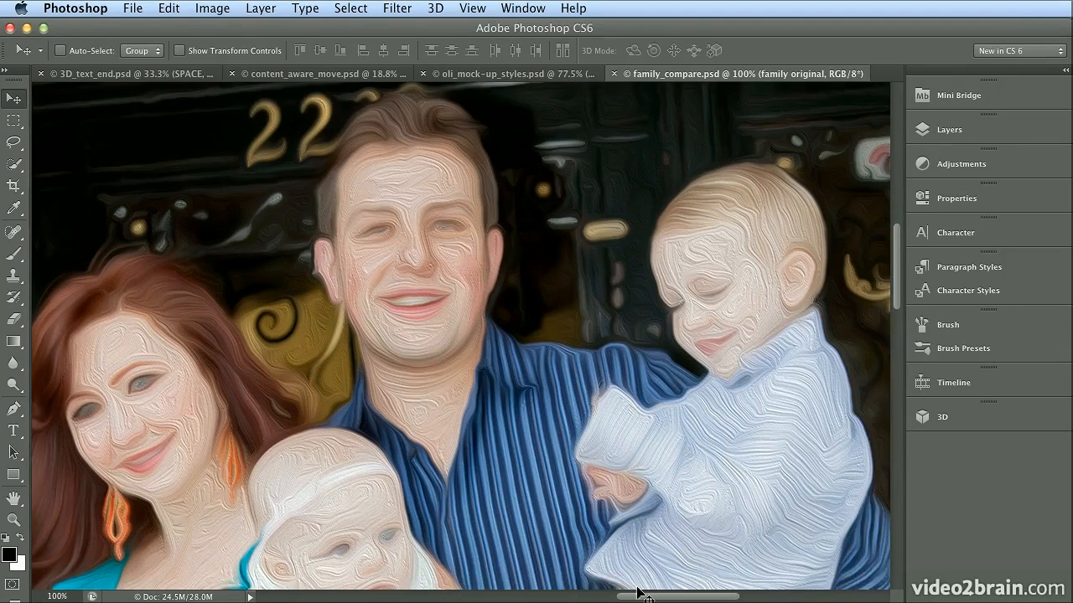
scroll(640, 594, "down", 2)
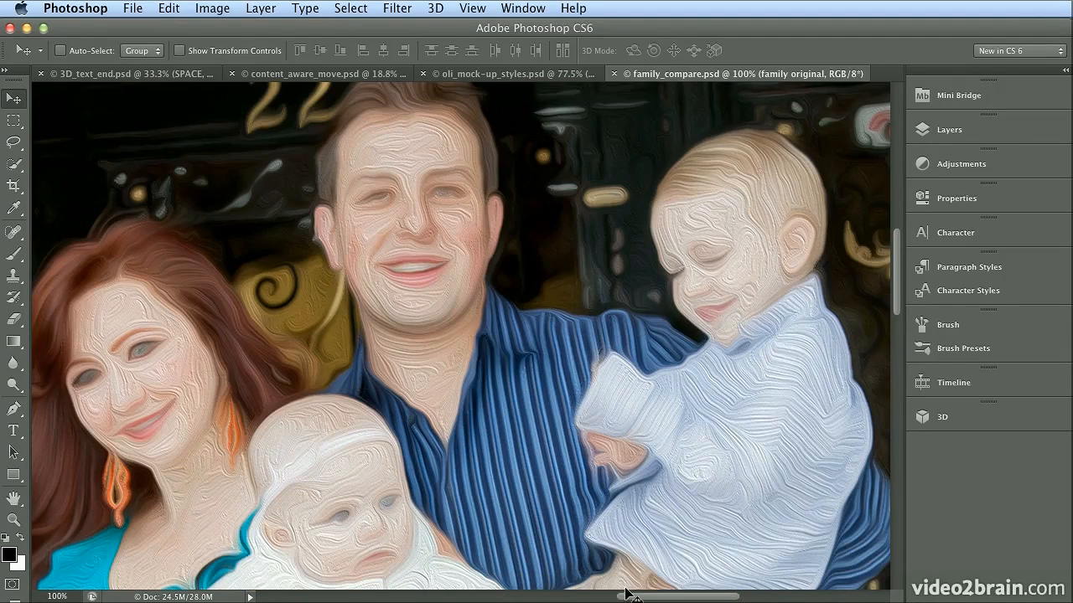
scroll(629, 594, "down", 2)
mouse_move(626, 597)
left_mouse_down()
mouse_move(417, 595)
mouse_move(630, 598)
left_mouse_up()
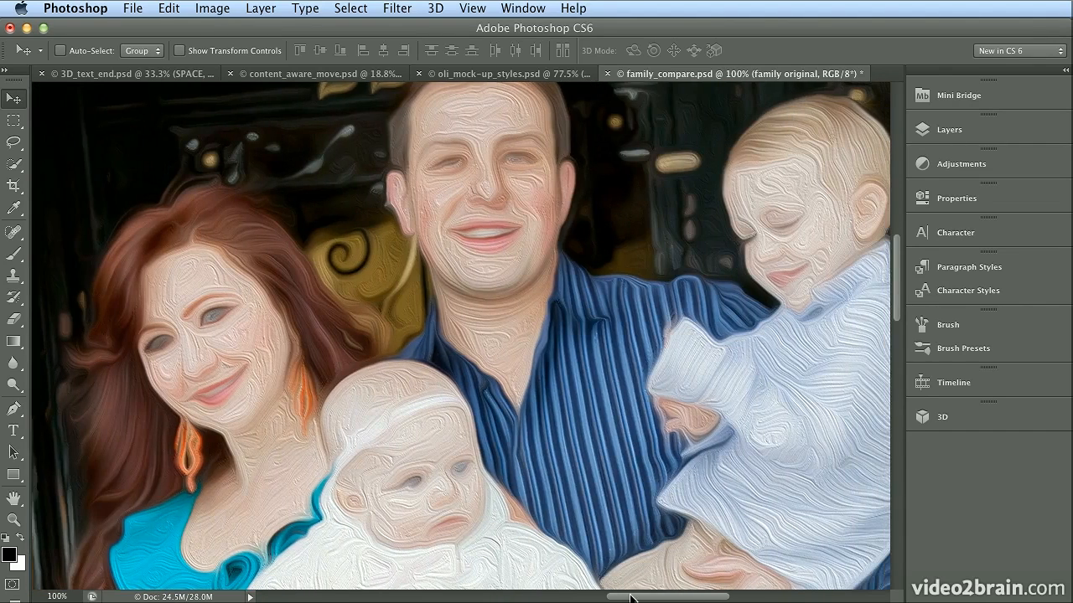
Step: Undo the last change to family_compare.psd and close the document
key("super+0")
key("super+z")
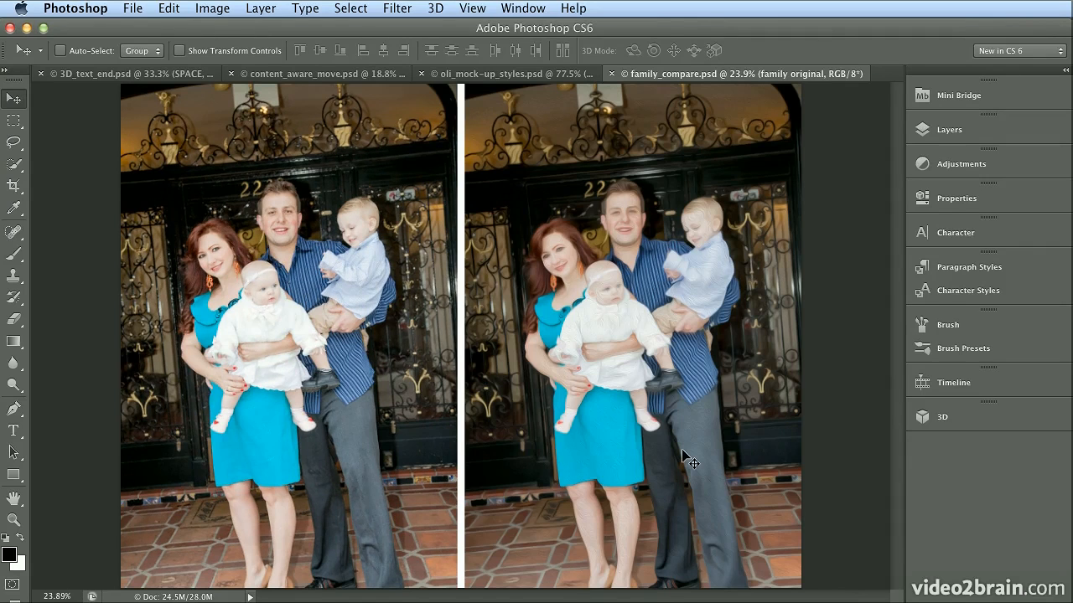
left_click(611, 74)
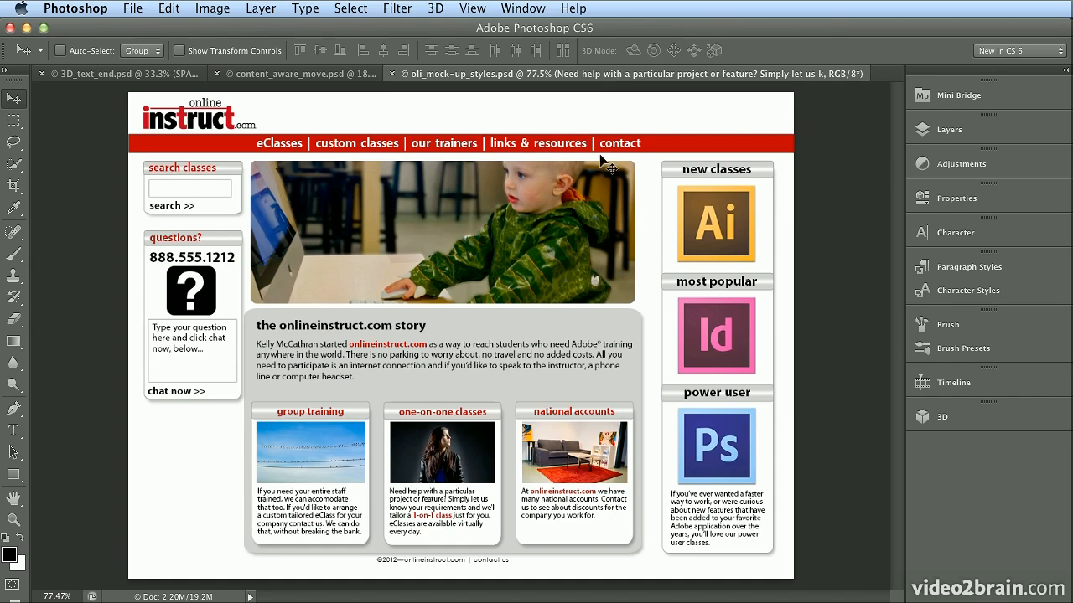
Step: Examine the paragraph styles and character styles defined in oli_mock-up_styles.psd
left_click(921, 266)
left_click_drag(902, 342, 884, 463)
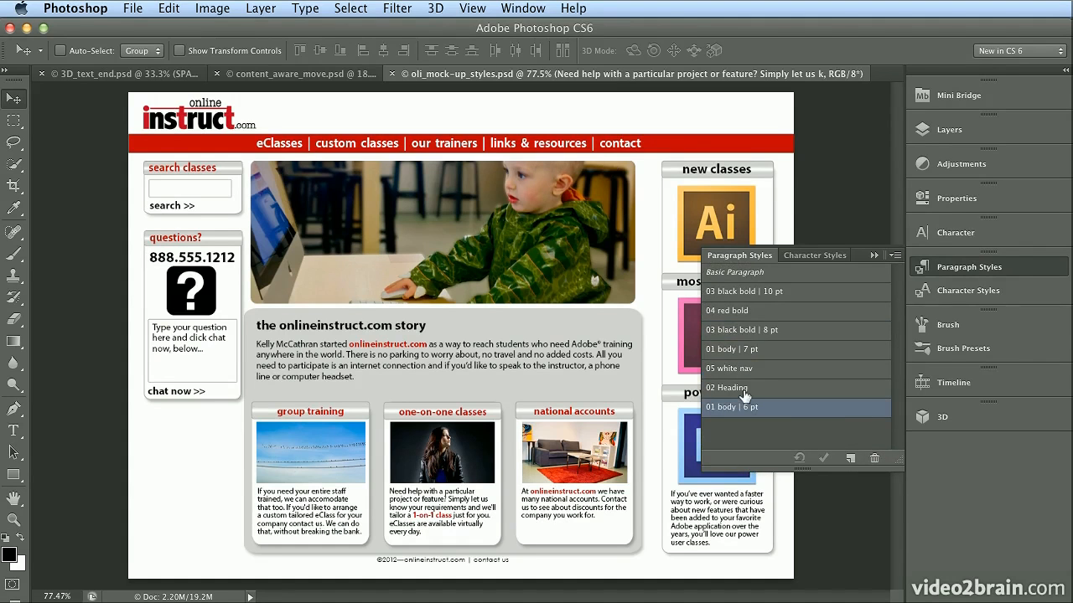
left_click(1015, 293)
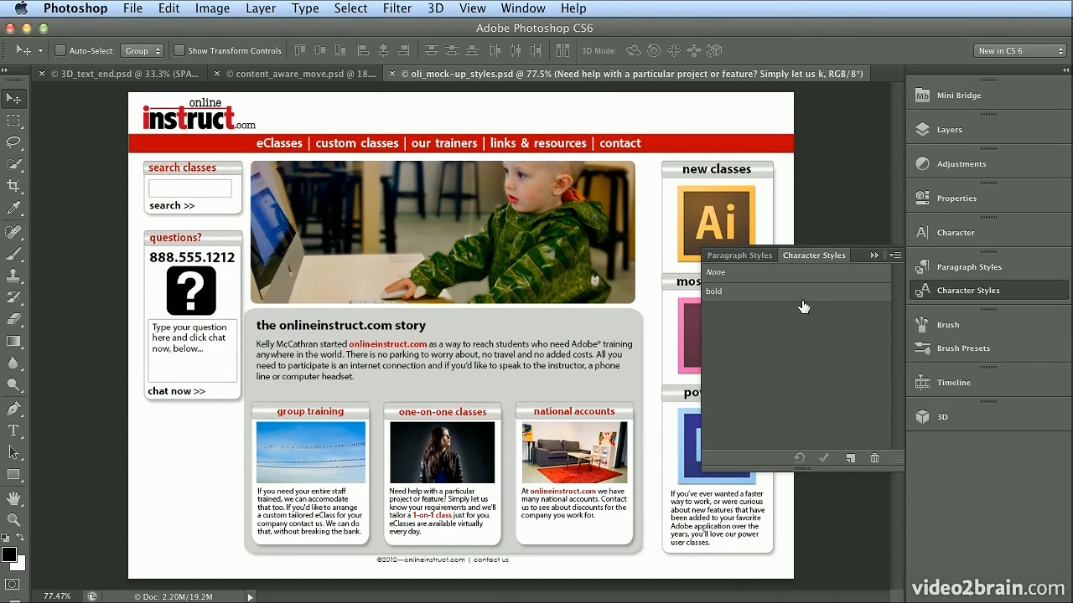
left_click(948, 270)
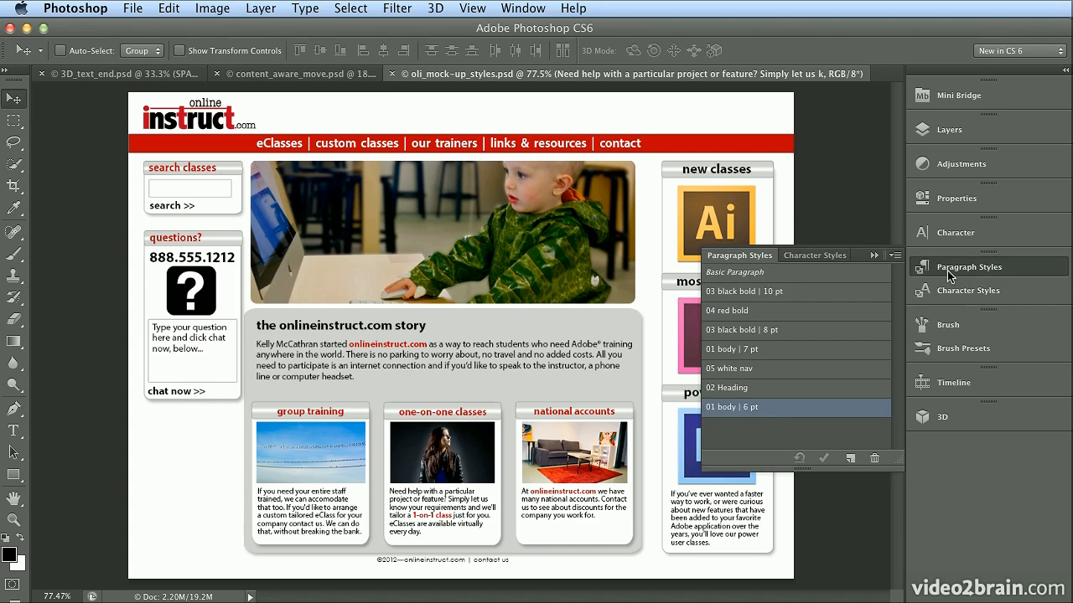
Step: Try a different font family for the 02 Heading paragraph style
double_click(724, 390)
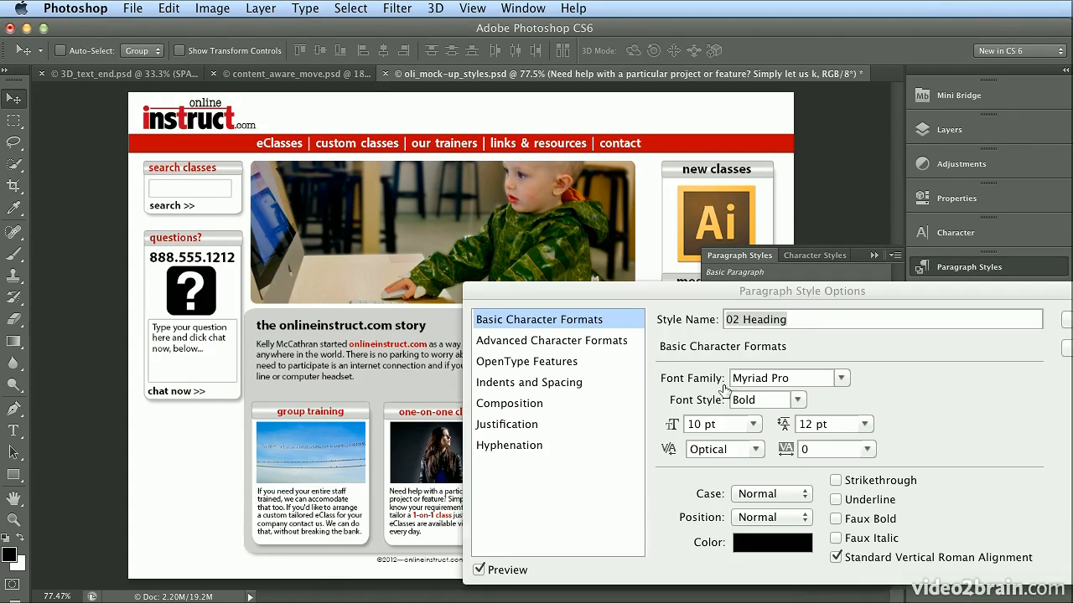
left_click_drag(613, 241, 558, 239)
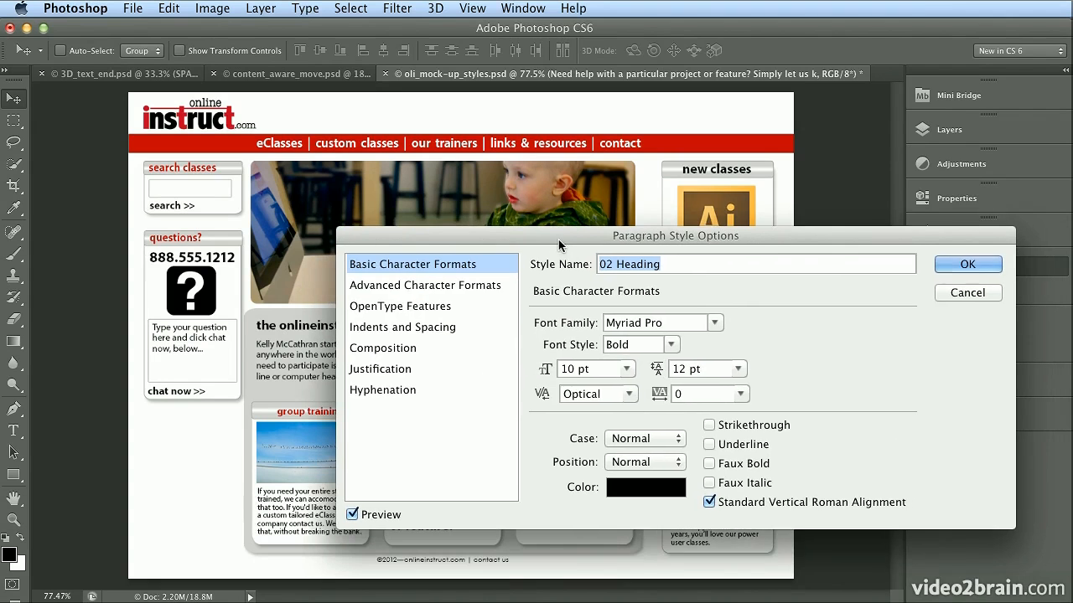
left_click(712, 321)
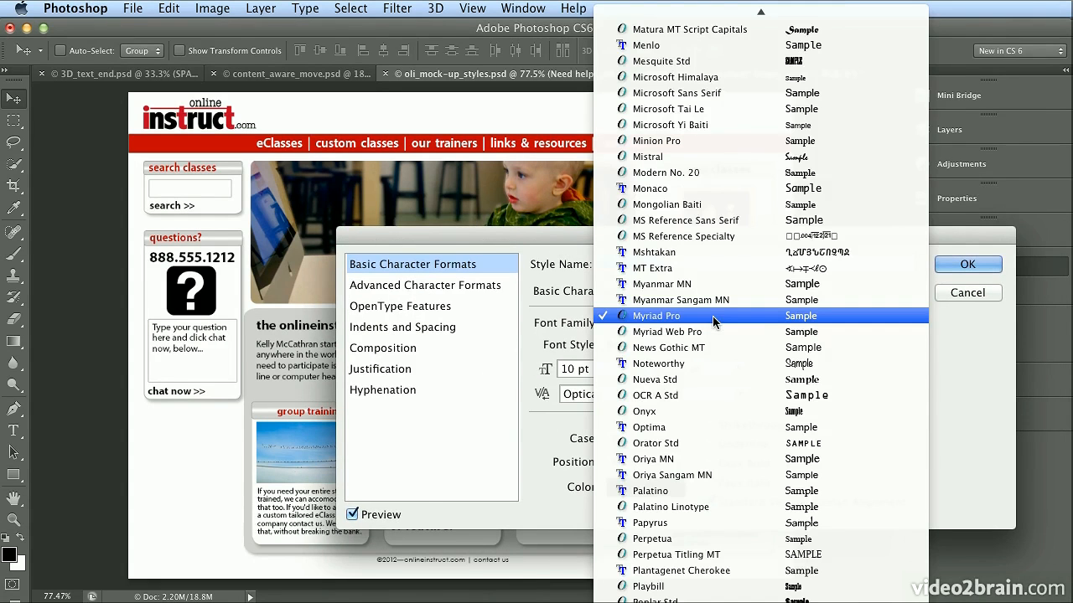
mouse_move(709, 4)
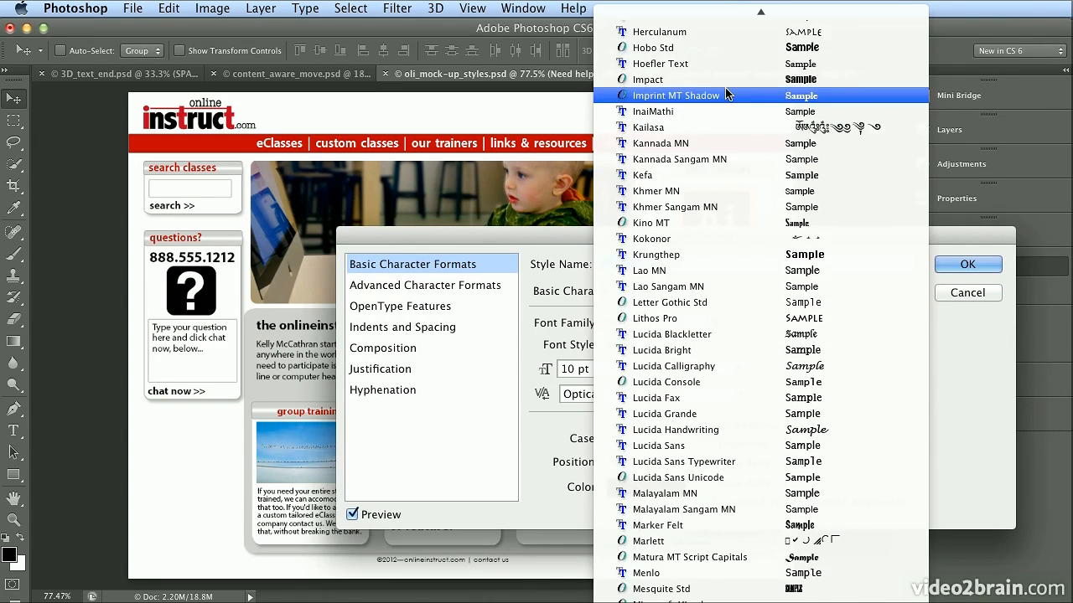
scroll(729, 75, "up", 3)
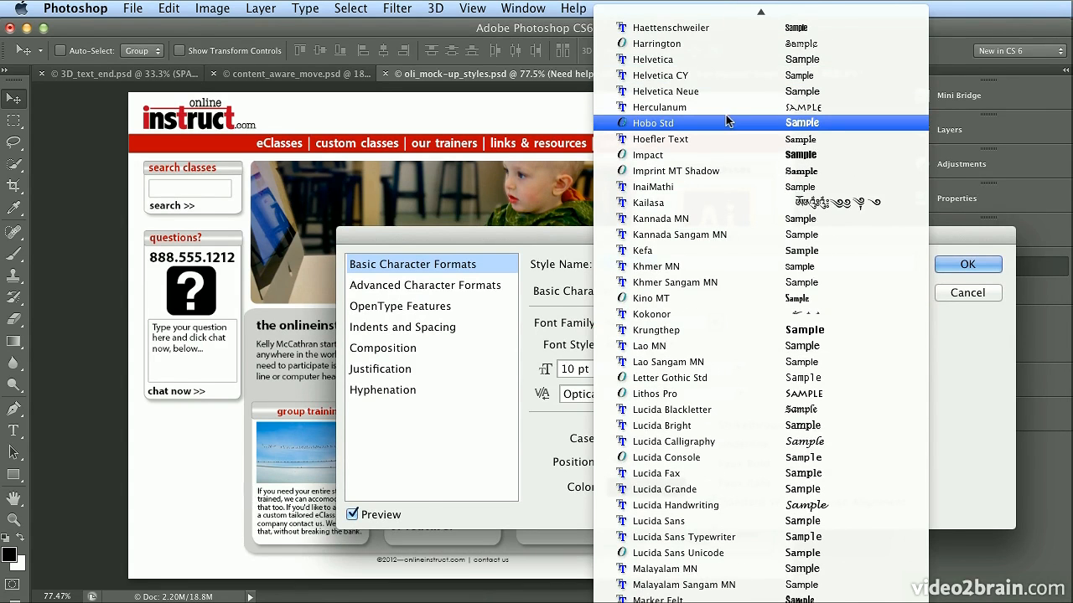
key("Escape")
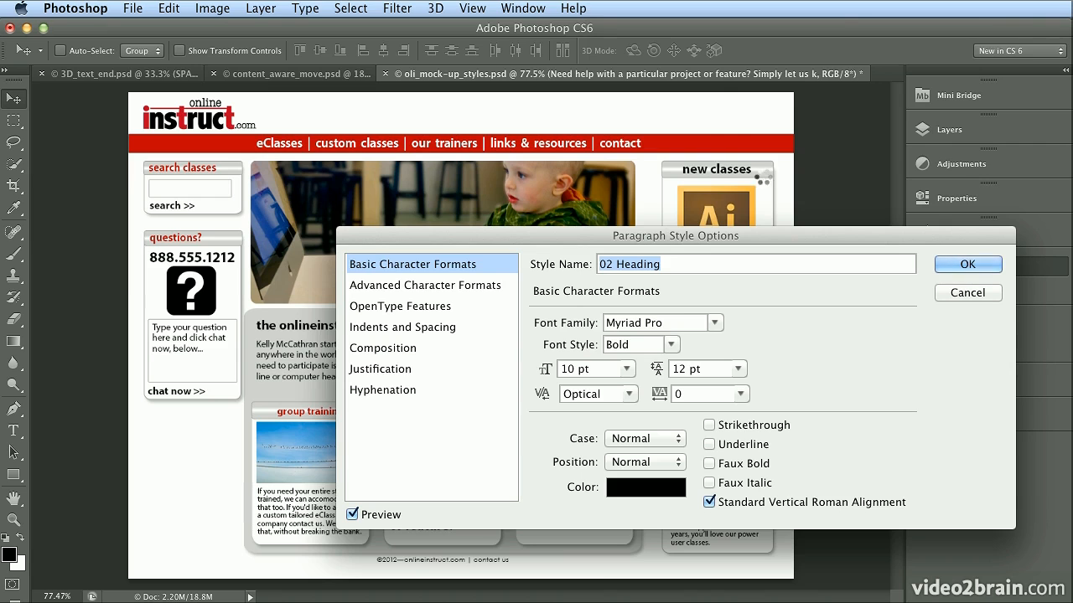
left_click(945, 265)
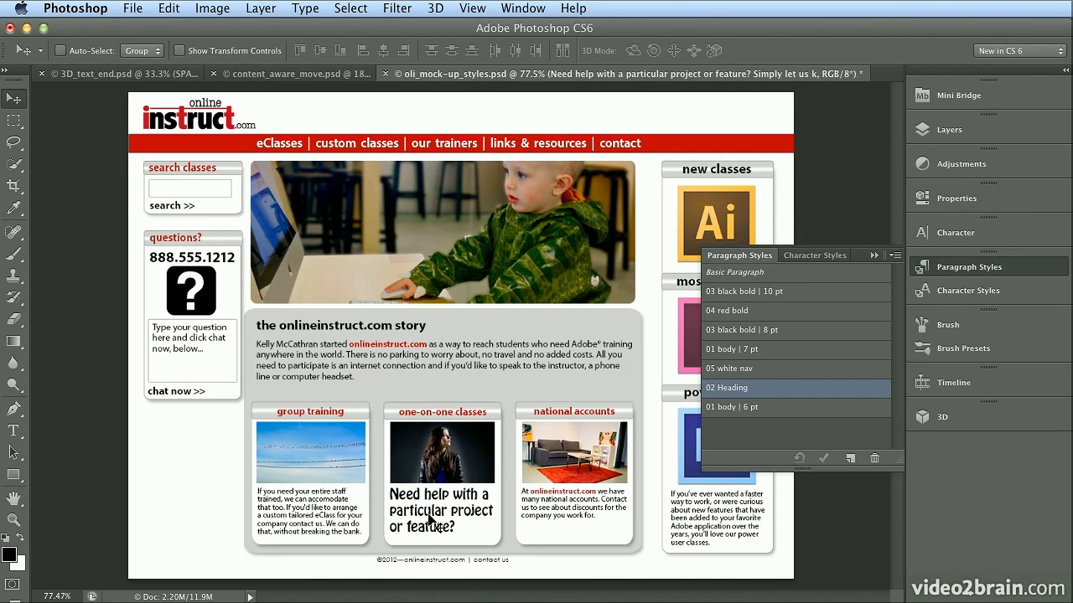
Step: Undo the last paragraph style change, close oli_mock-up_styles.psd without saving, and collapse the paragraph styles
left_click(164, 8)
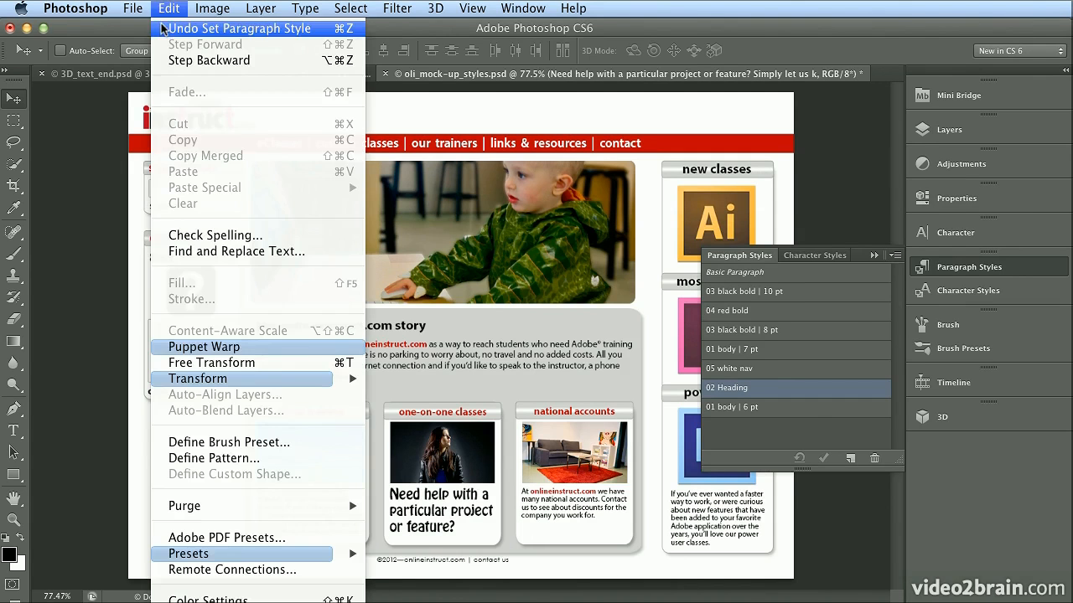
left_click(164, 28)
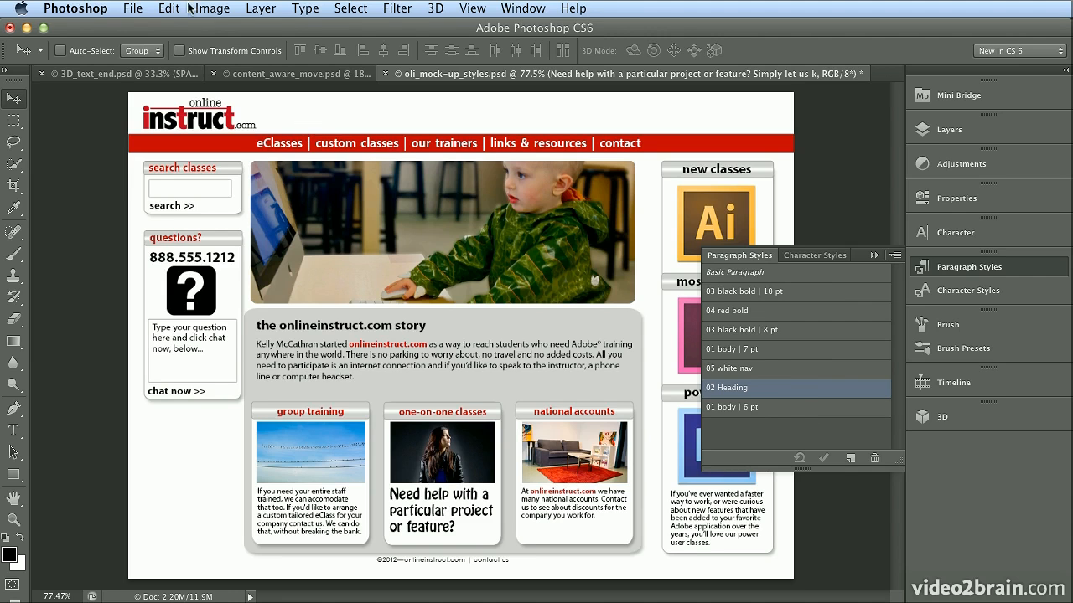
left_click(384, 74)
left_click(774, 316)
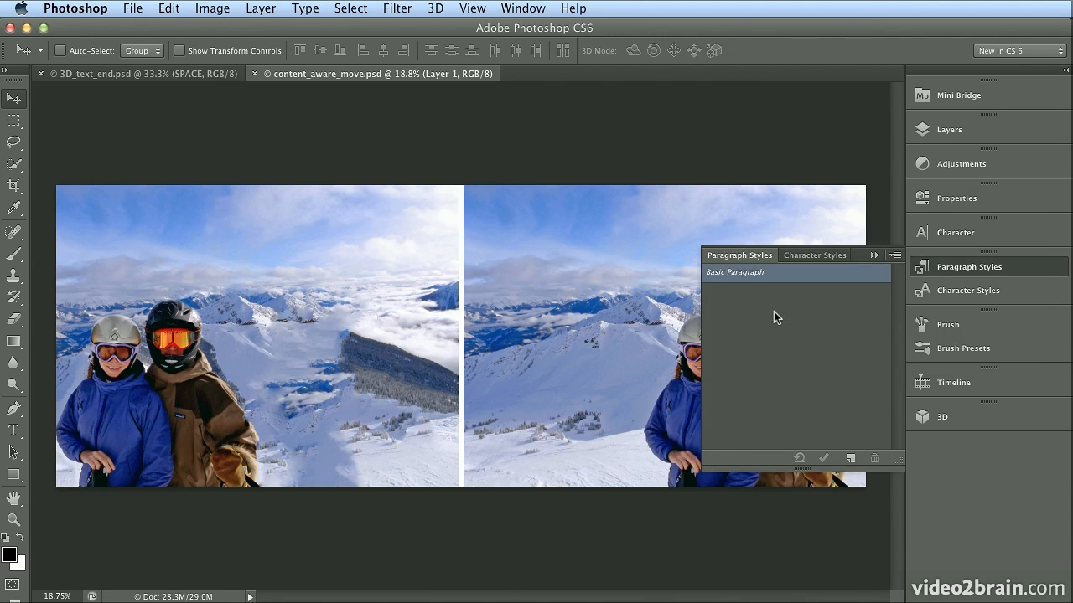
left_click(930, 268)
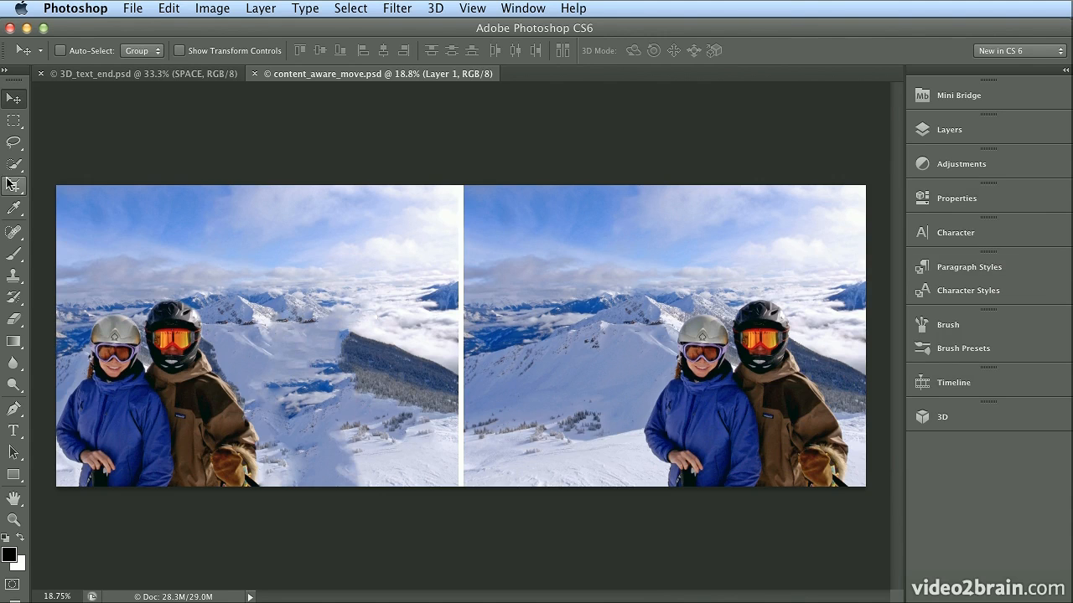
Step: Outline the two skiers in the right-hand photo with the Content-Aware Move tool, and close content_aware_move.psd
left_click(13, 231)
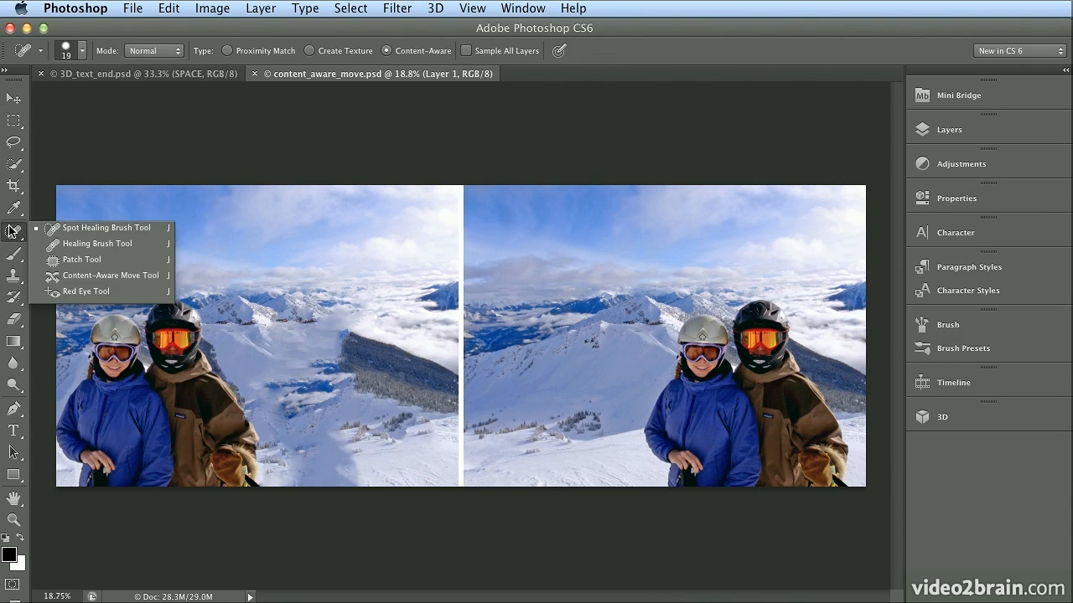
left_click(118, 281)
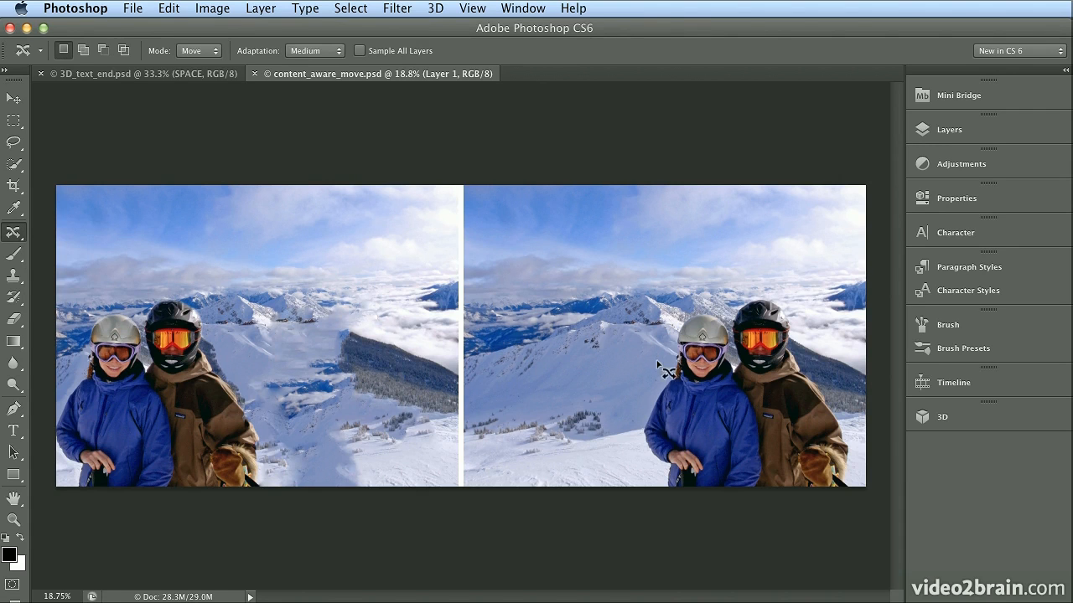
mouse_move(668, 326)
left_mouse_down()
mouse_move(624, 420)
mouse_move(668, 493)
mouse_move(702, 513)
mouse_move(838, 514)
mouse_move(870, 456)
mouse_move(832, 355)
mouse_move(702, 286)
mouse_move(670, 310)
left_mouse_up()
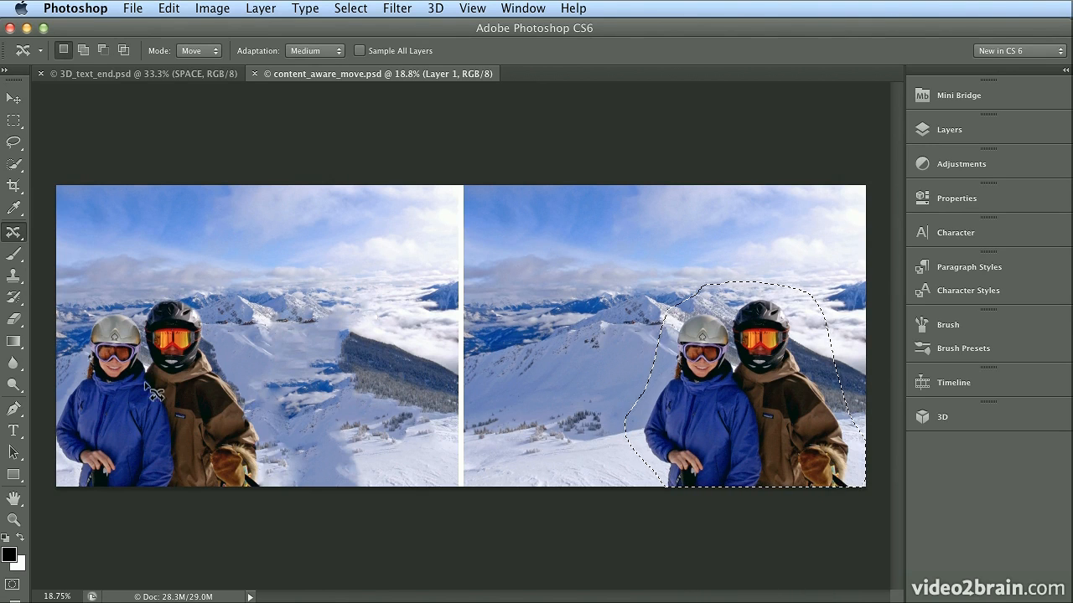
left_click(255, 74)
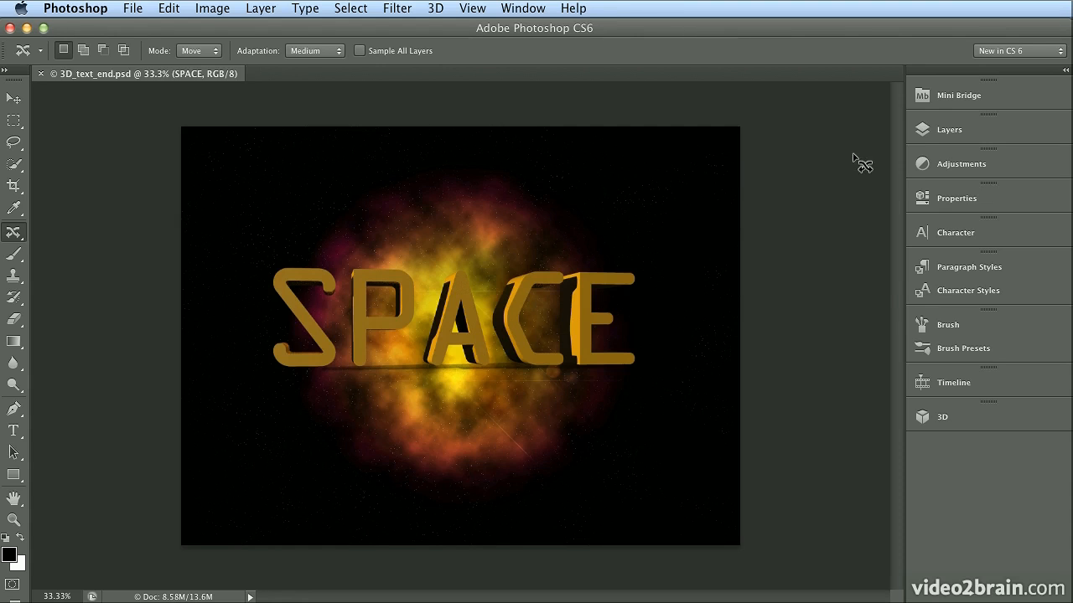
Step: Show the layers of 3D_text_end.psd and select the SPACE 3D text object with the Move tool
left_click(977, 130)
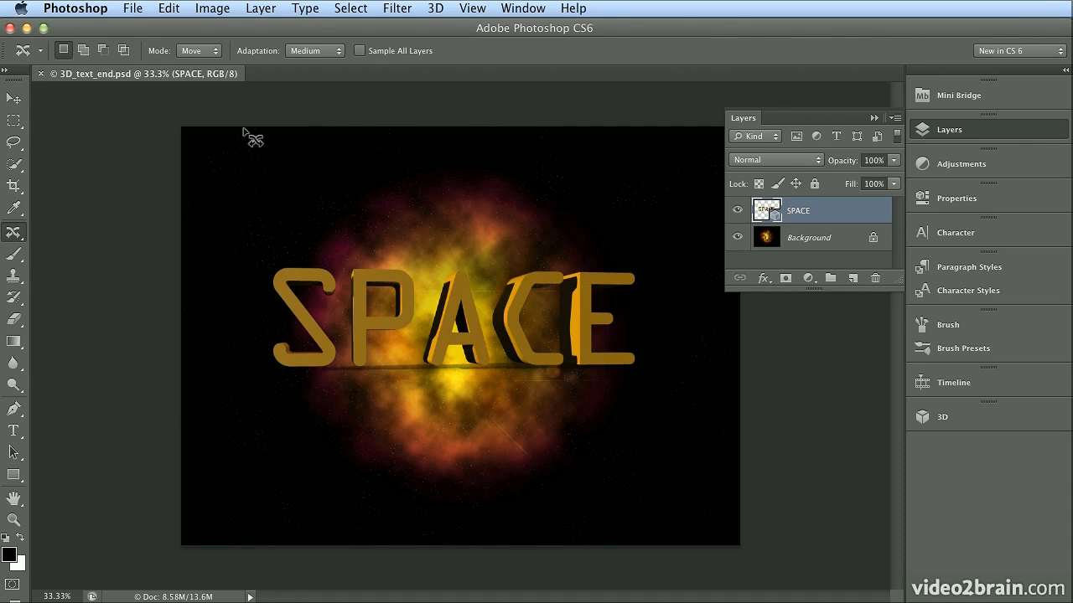
left_click(14, 98)
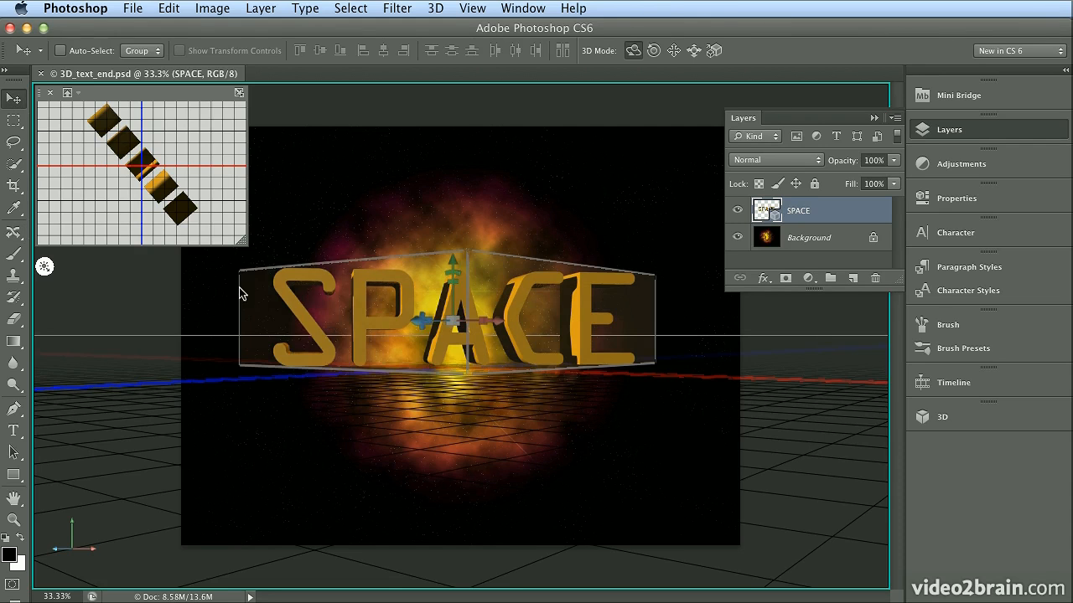
left_click(289, 302)
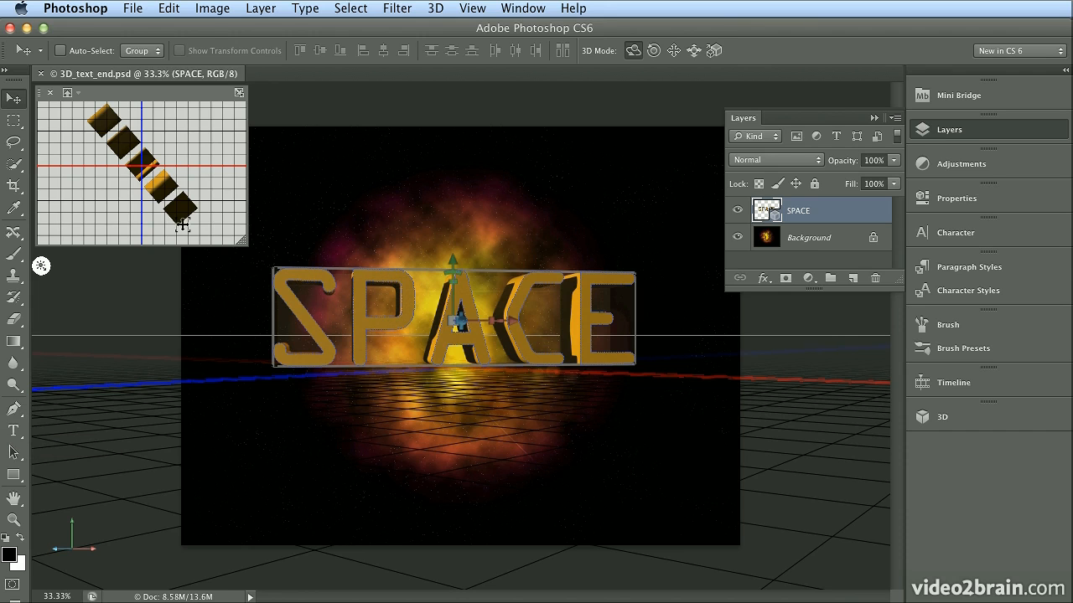
Step: Examine the SPACE mesh properties, including shadows, shape preset, texture mapping and extrusion depth
left_click(926, 205)
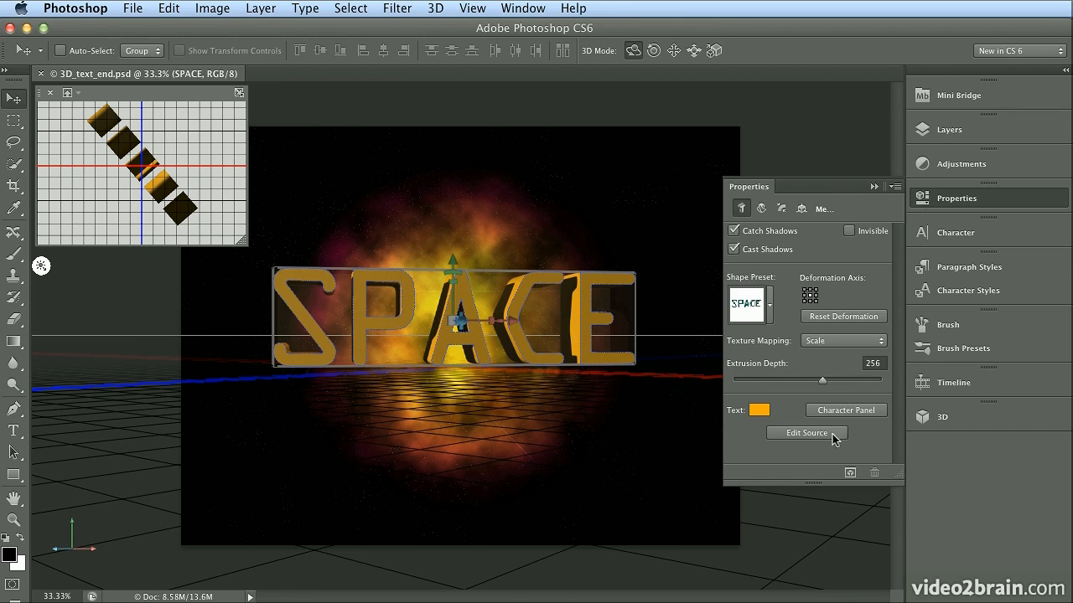
left_click_drag(763, 485, 764, 568)
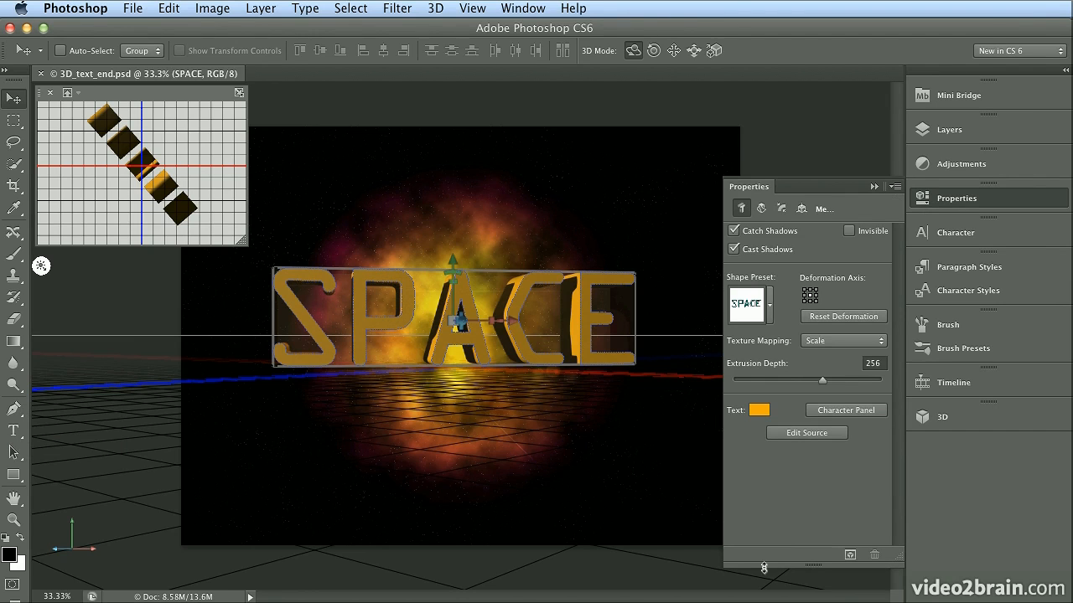
left_click(920, 198)
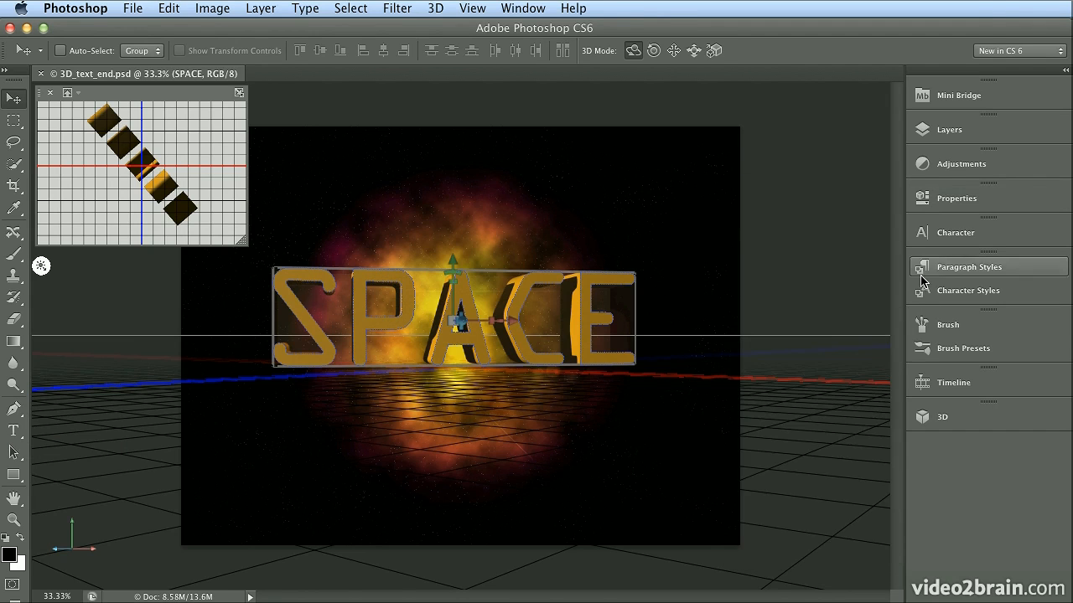
Step: Review the brush tip settings, the brush presets and the video timeline
left_click(923, 332)
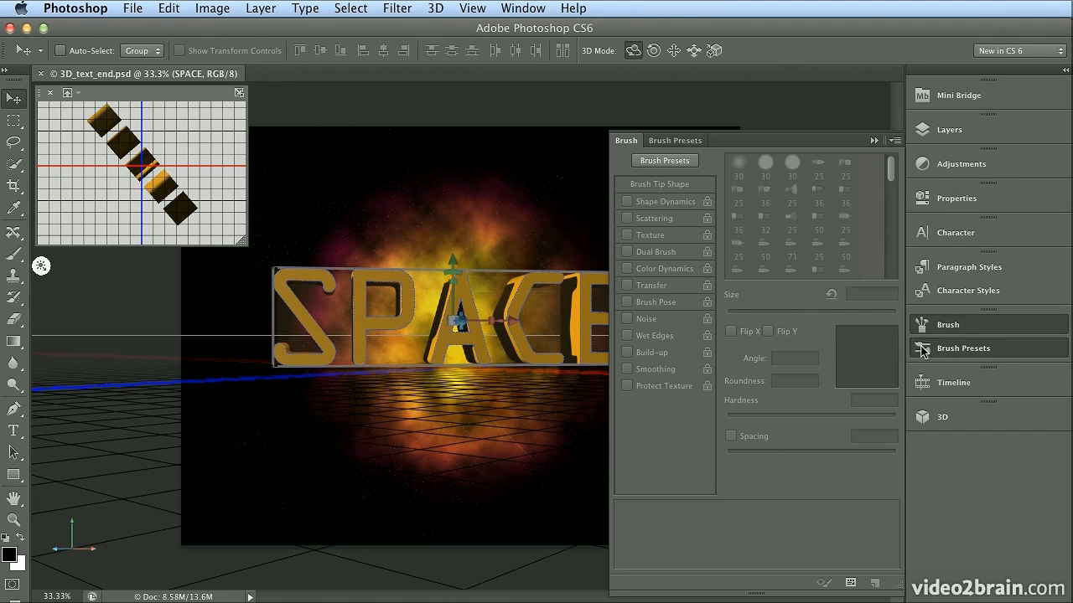
left_click(921, 349)
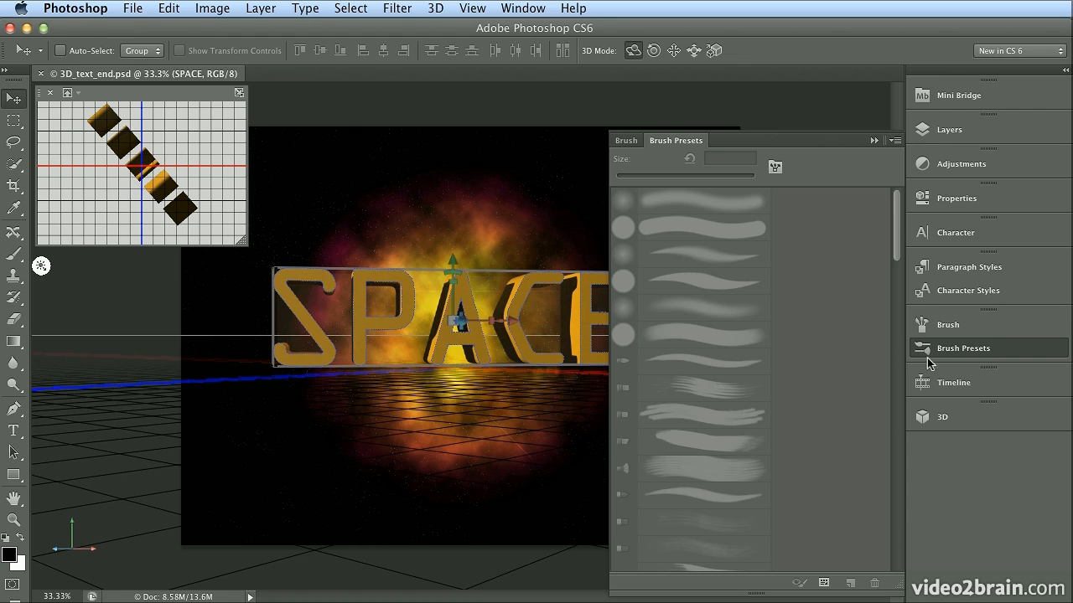
left_click(928, 383)
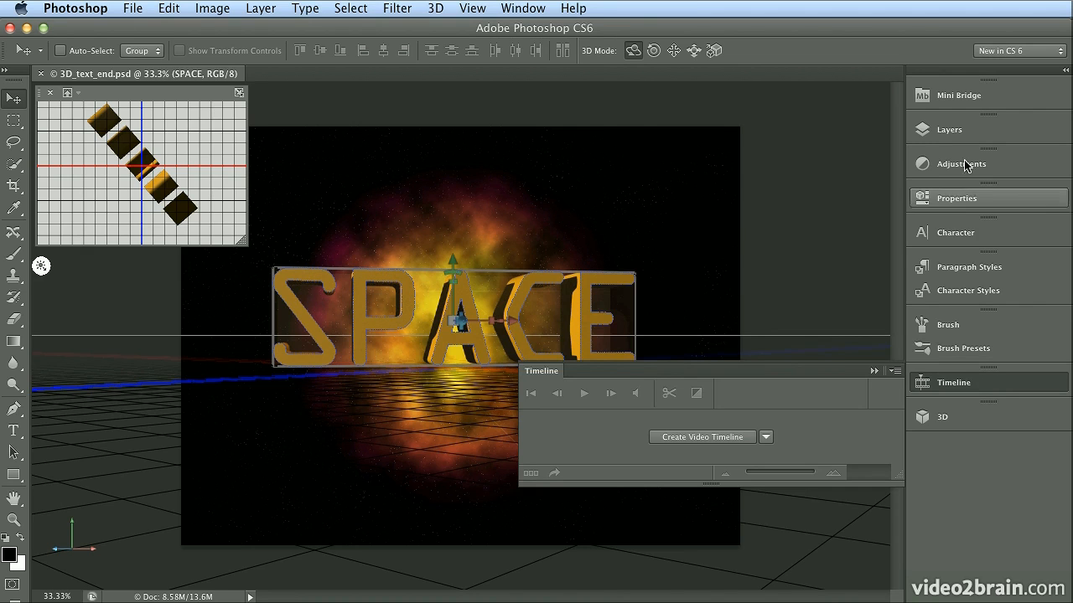
Step: Switch the workspace to Essentials and return to the New in CS 6 workspace
left_click(983, 52)
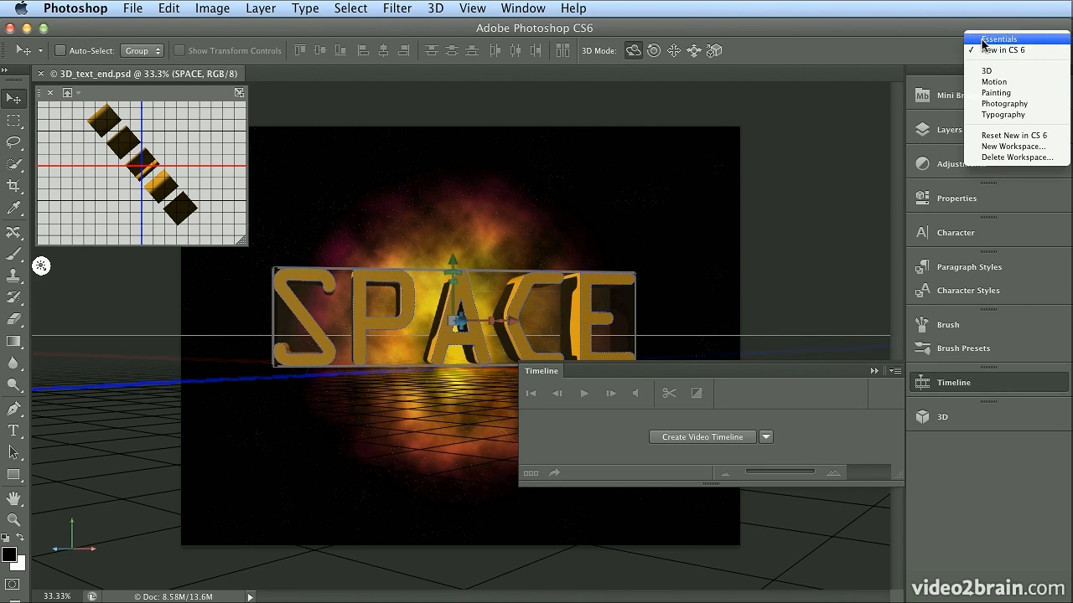
left_click(983, 50)
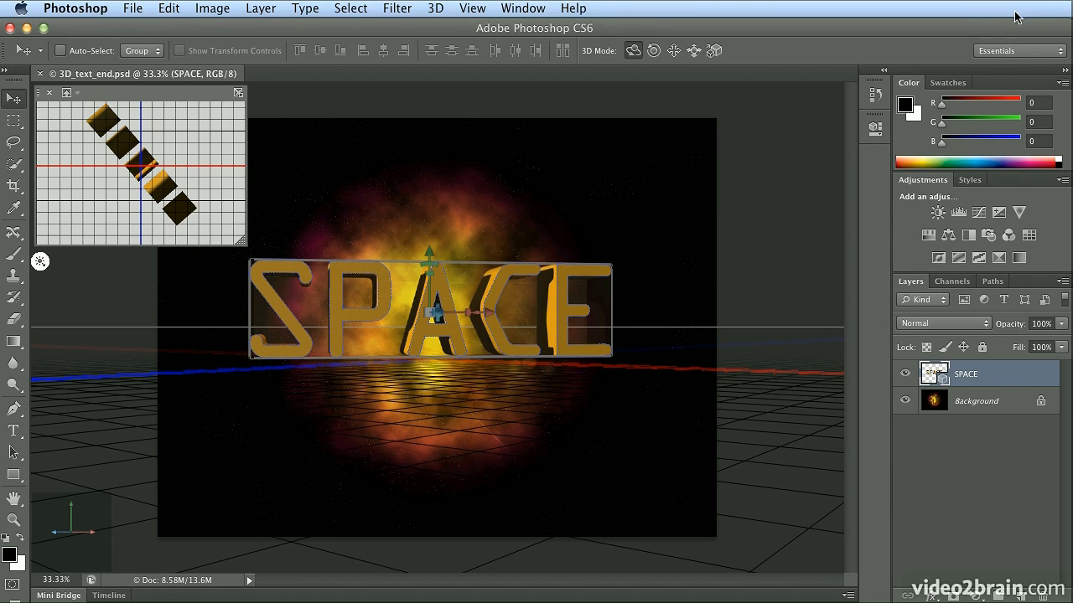
left_click(1015, 50)
left_click(1011, 63)
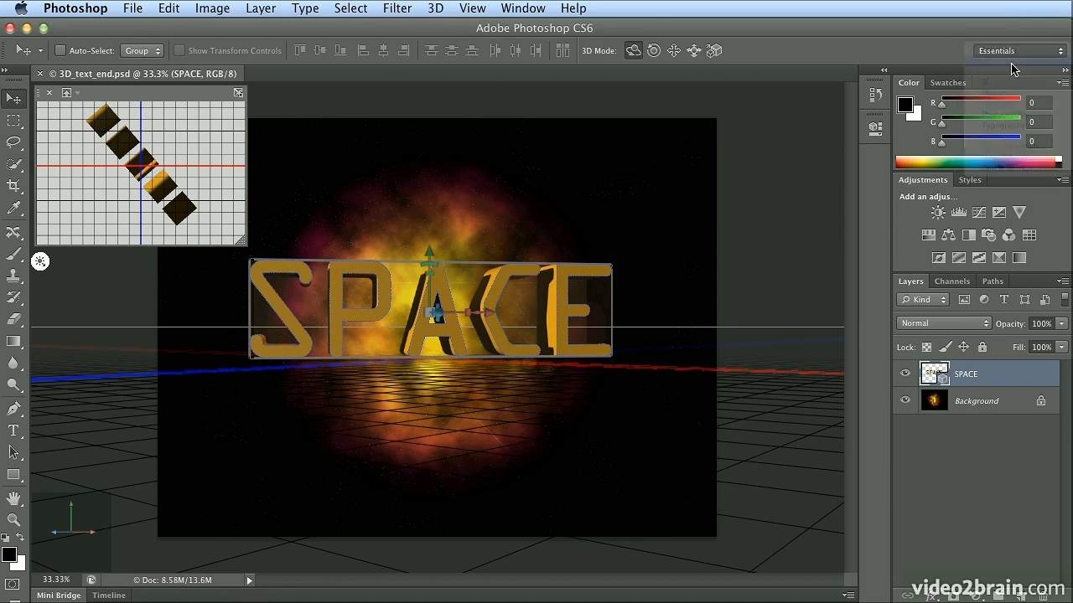
Step: Review the highlighted file commands for automation and scripts, and inspect the 3D scene components of the SPACE text
left_click(138, 7)
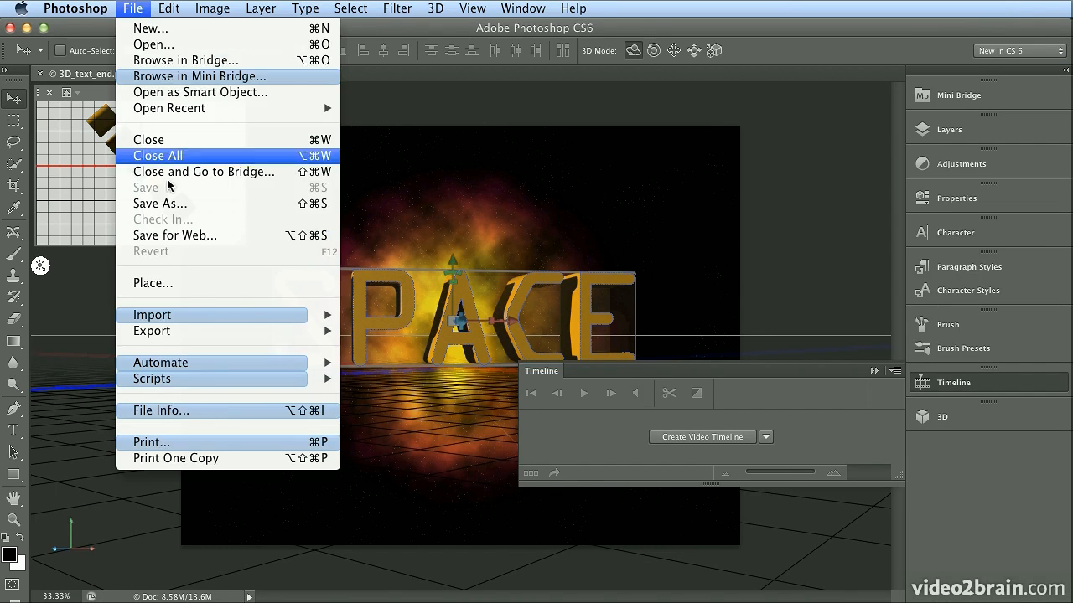
mouse_move(178, 369)
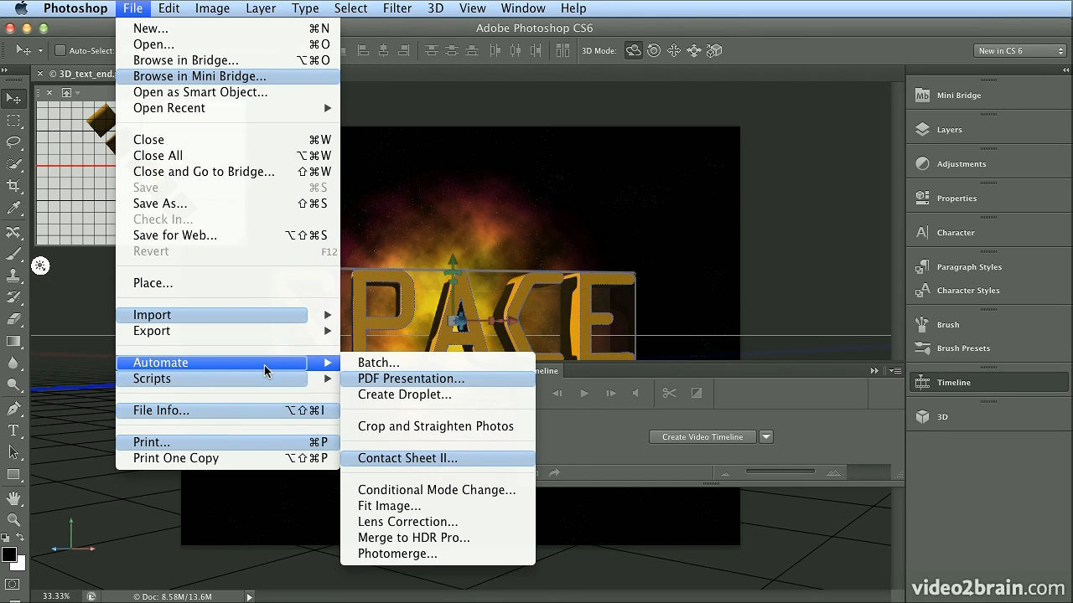
mouse_move(261, 379)
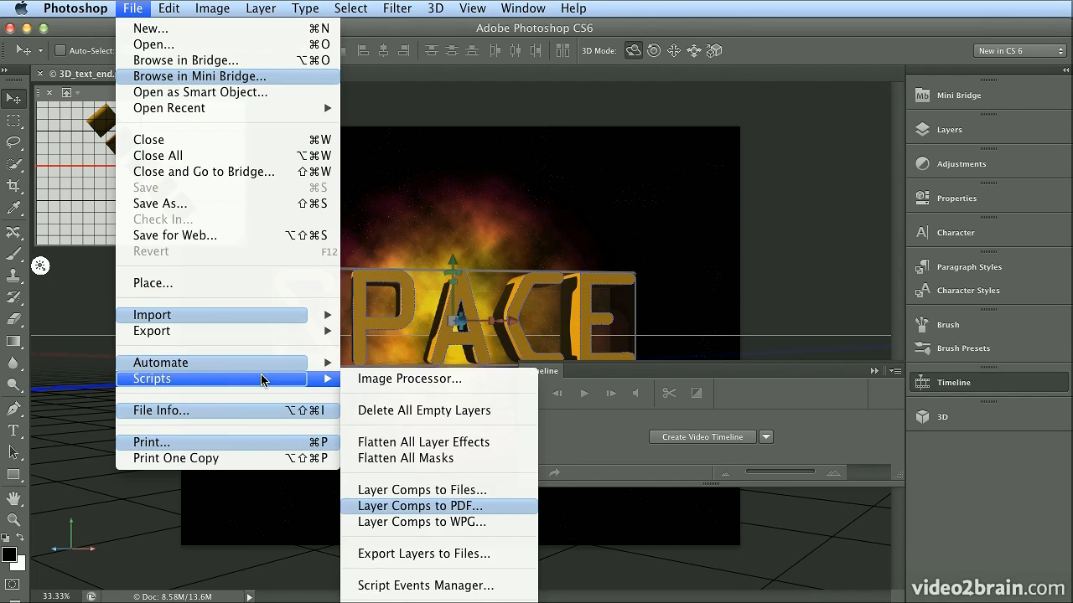
left_click(199, 77)
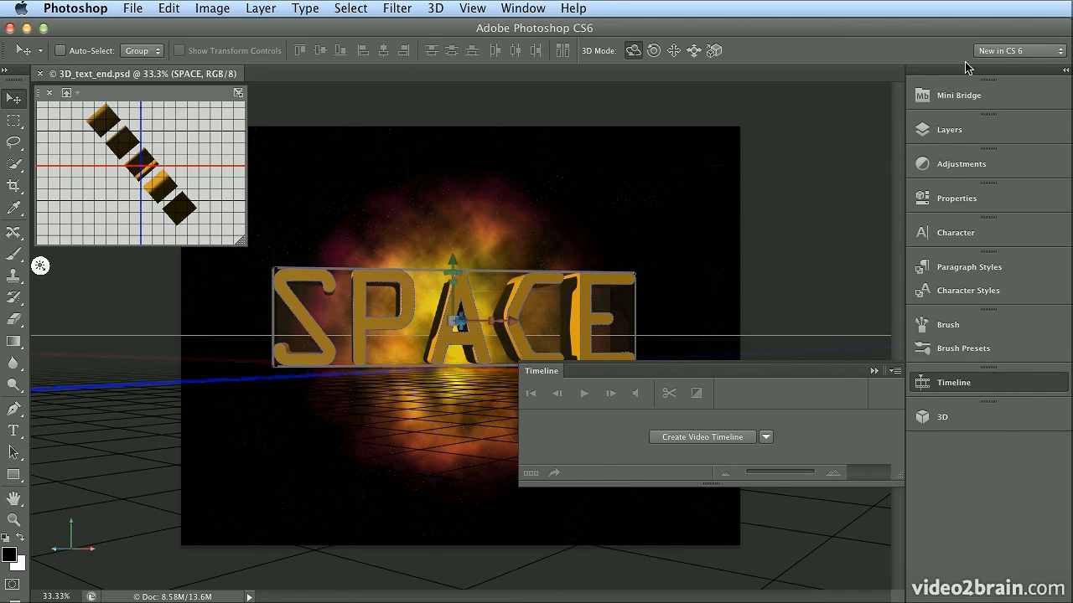
left_click(995, 424)
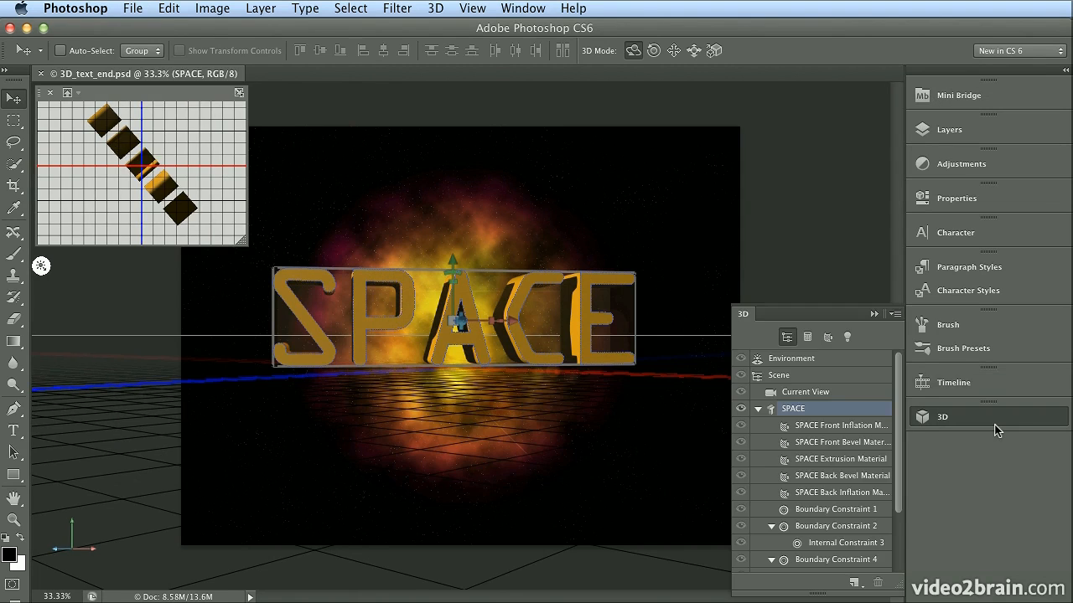
left_click(995, 426)
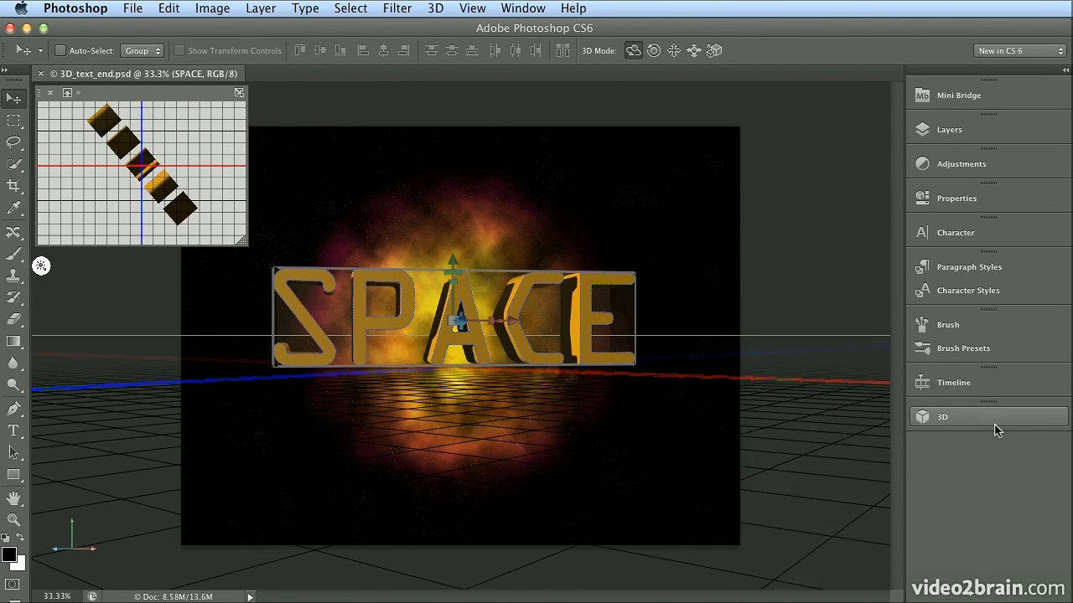